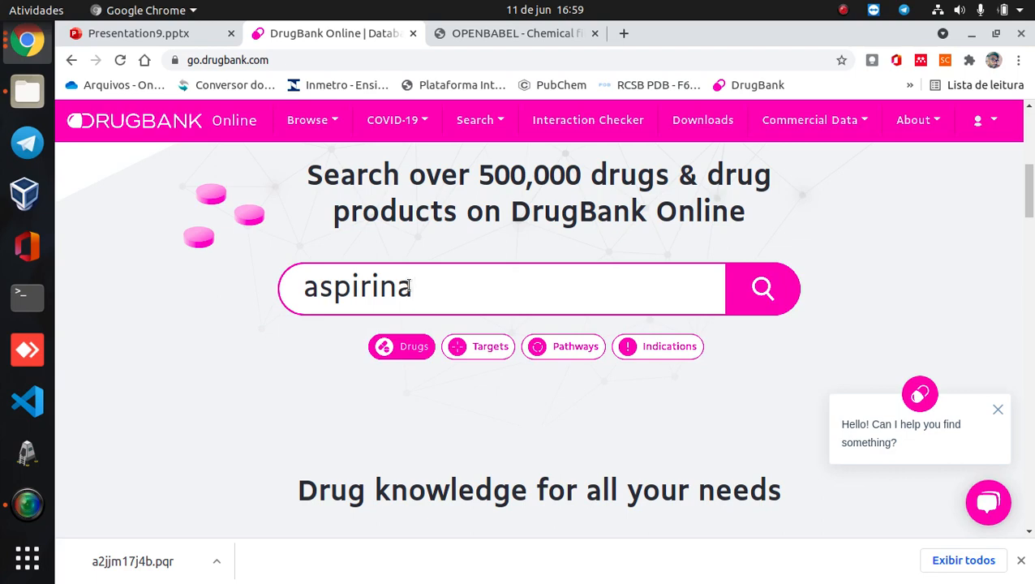
- Search DrugBank's drugs for "aspirina" and open the Acetylsalicylic acid entry
{"action": "key", "text": "Return"}
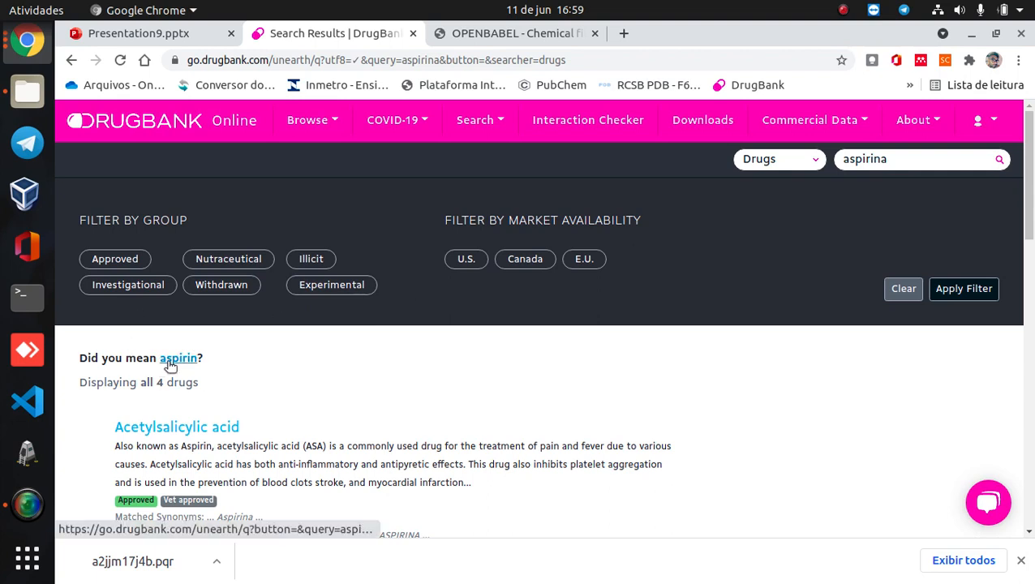
{"action": "left_click", "coordinate": [184, 435]}
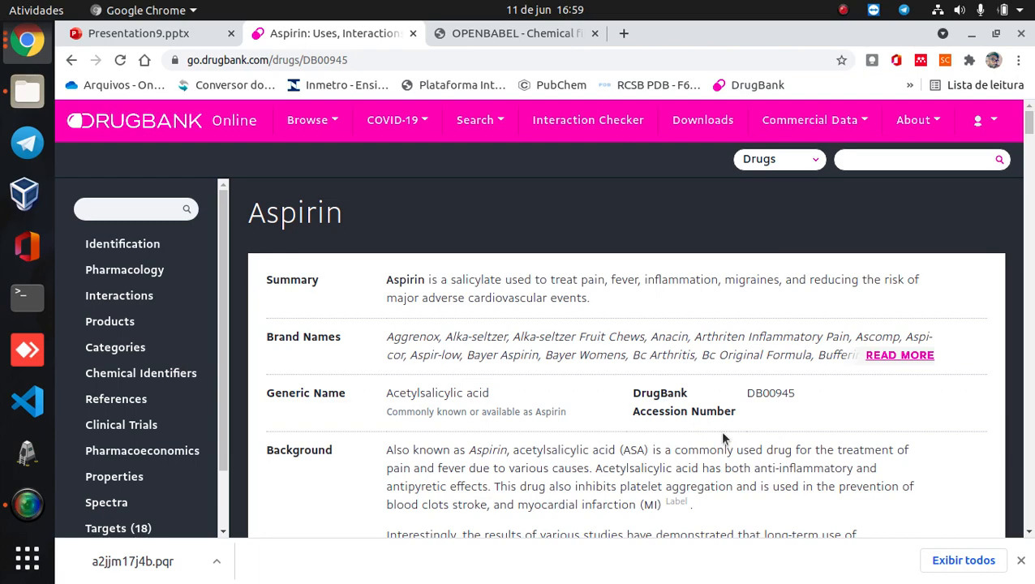
- Look through the Aspirin entry's identification and pharmacology sections, and read its name and summary
{"action": "scroll", "coordinate": [714, 443], "scroll_direction": "down", "scroll_amount": 4}
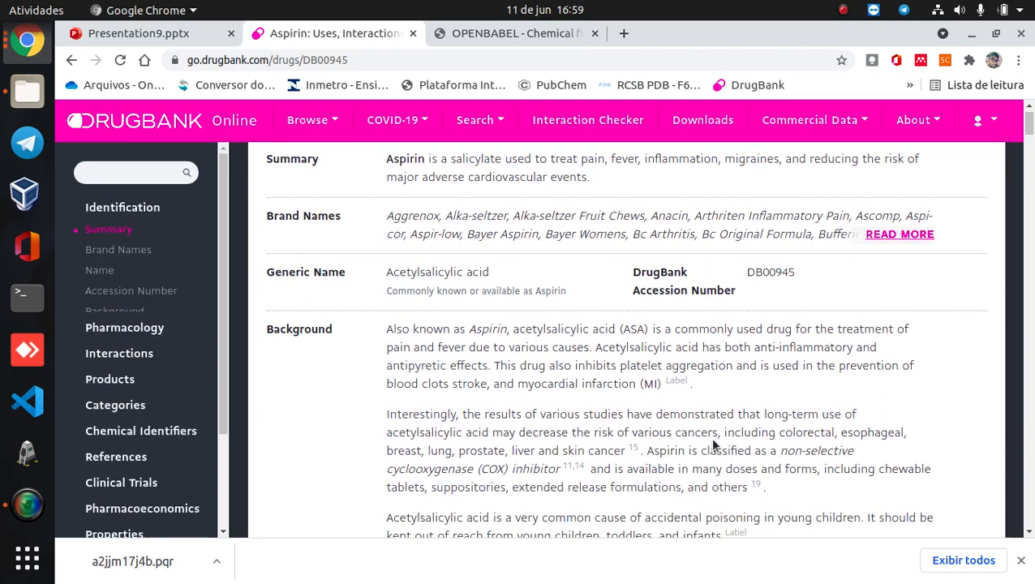
{"action": "scroll", "coordinate": [712, 445], "scroll_direction": "down", "scroll_amount": 7}
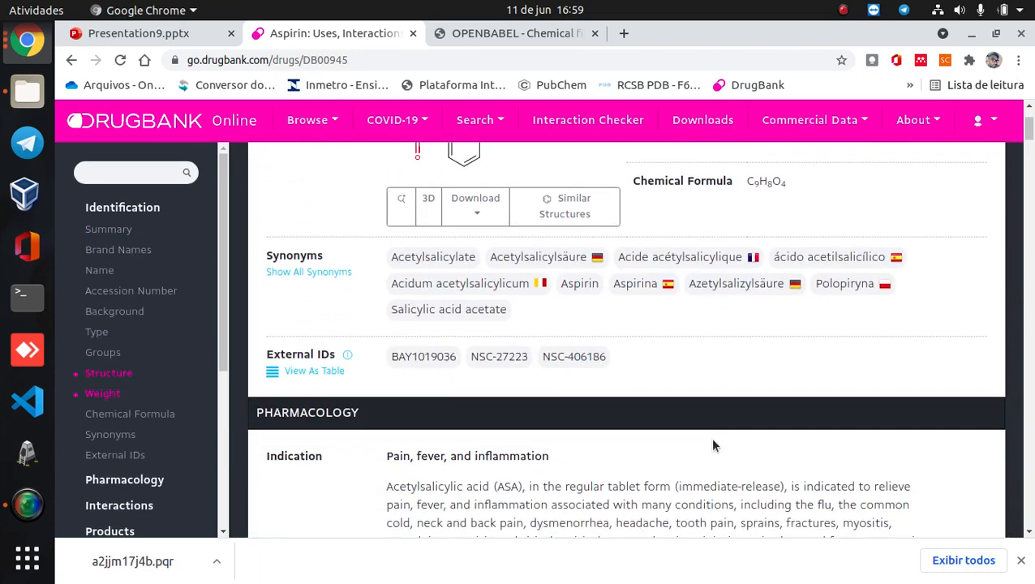
{"action": "scroll", "coordinate": [712, 440], "scroll_direction": "down", "scroll_amount": 2}
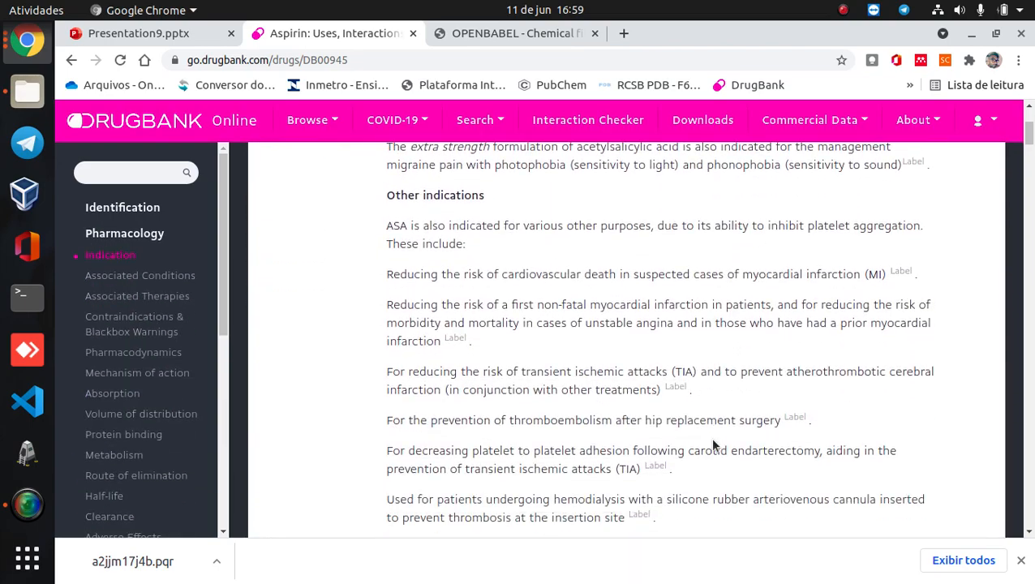
{"action": "scroll", "coordinate": [712, 441], "scroll_direction": "up", "scroll_amount": 5}
{"action": "scroll", "coordinate": [713, 440], "scroll_direction": "up", "scroll_amount": 10}
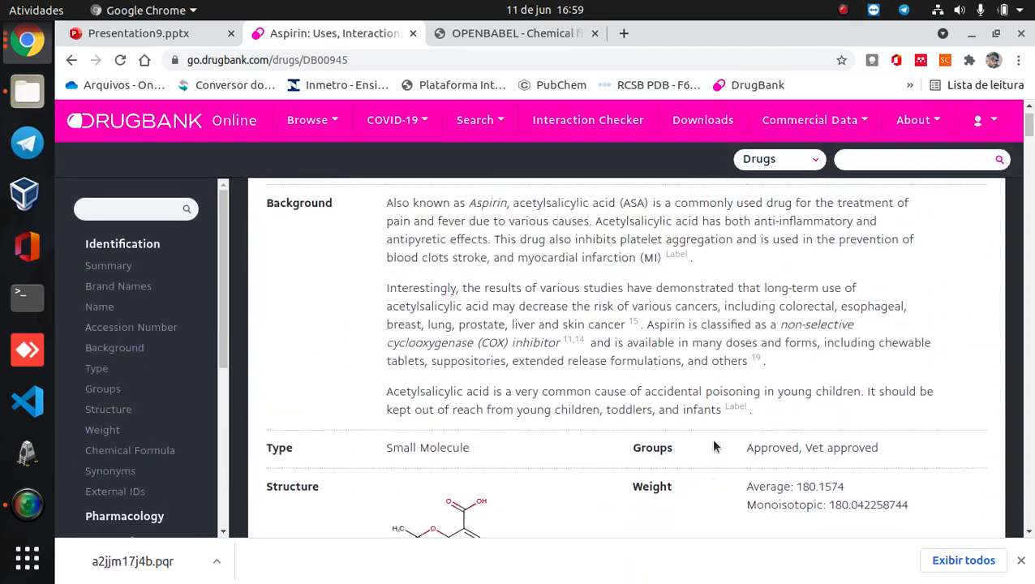
{"action": "left_click_drag", "start_coordinate": [251, 213], "coordinate": [415, 222]}
{"action": "left_click", "coordinate": [415, 222]}
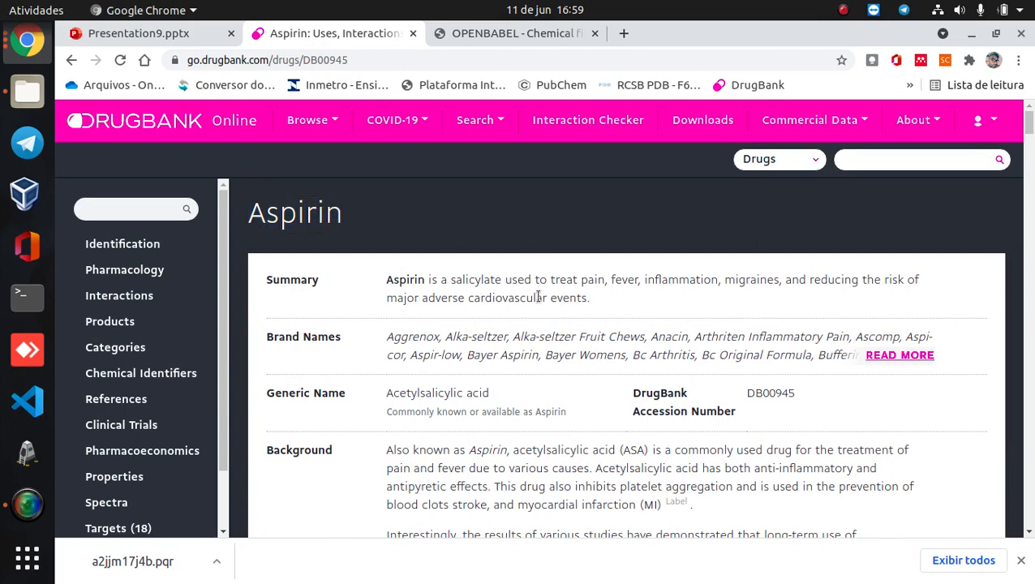
{"action": "left_click_drag", "start_coordinate": [638, 294], "coordinate": [366, 280]}
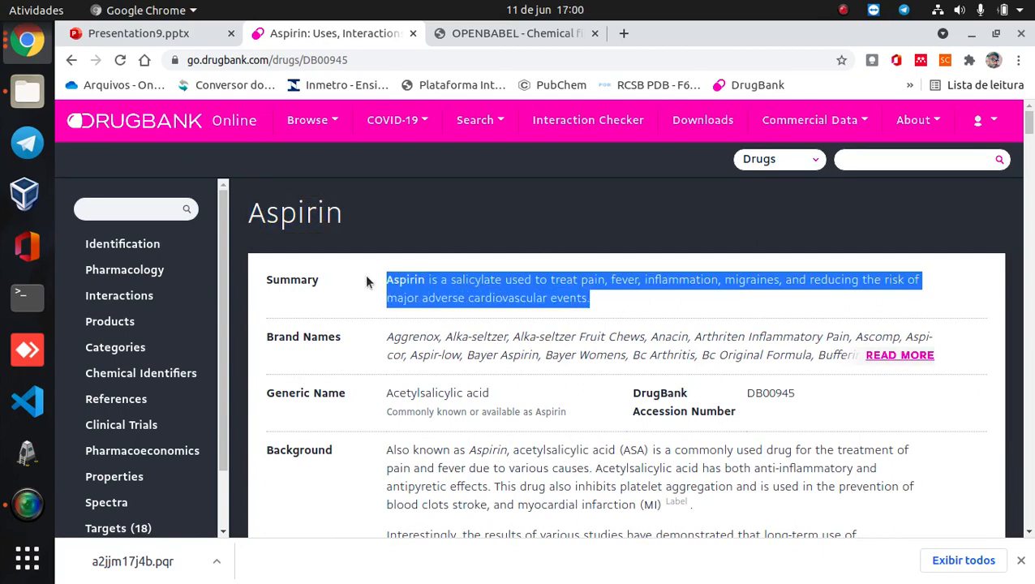
{"action": "left_click", "coordinate": [619, 298]}
- Open the PDB version of the aspirin structure from its download formats
{"action": "scroll", "coordinate": [620, 304], "scroll_direction": "down", "scroll_amount": 3}
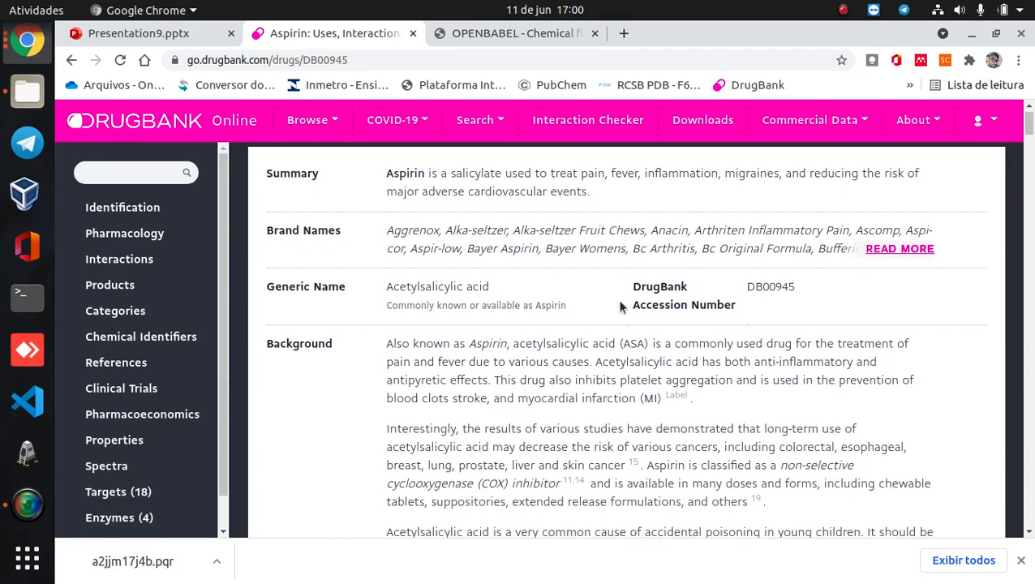
{"action": "scroll", "coordinate": [620, 306], "scroll_direction": "down", "scroll_amount": 7}
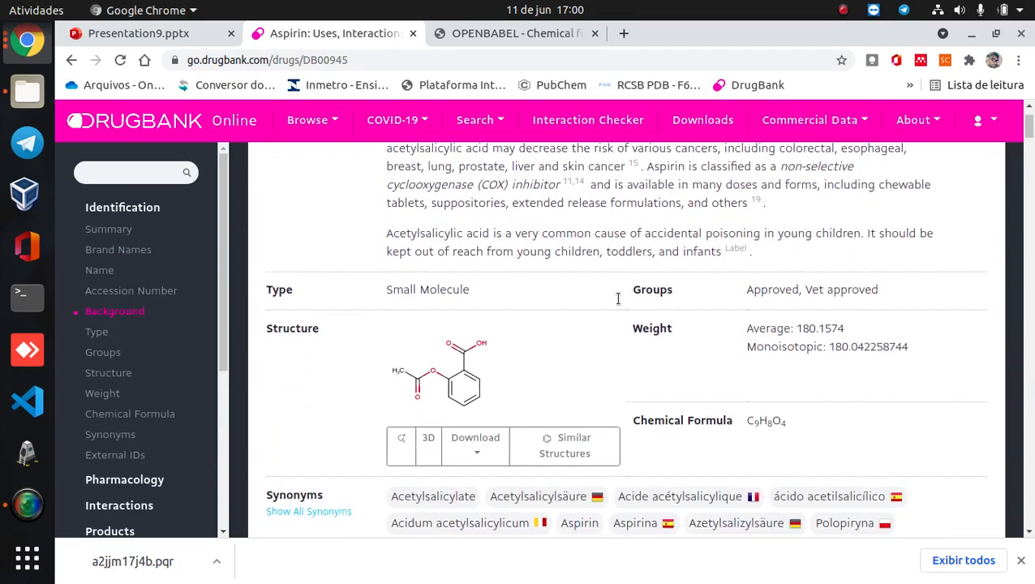
{"action": "scroll", "coordinate": [618, 298], "scroll_direction": "down", "scroll_amount": 1}
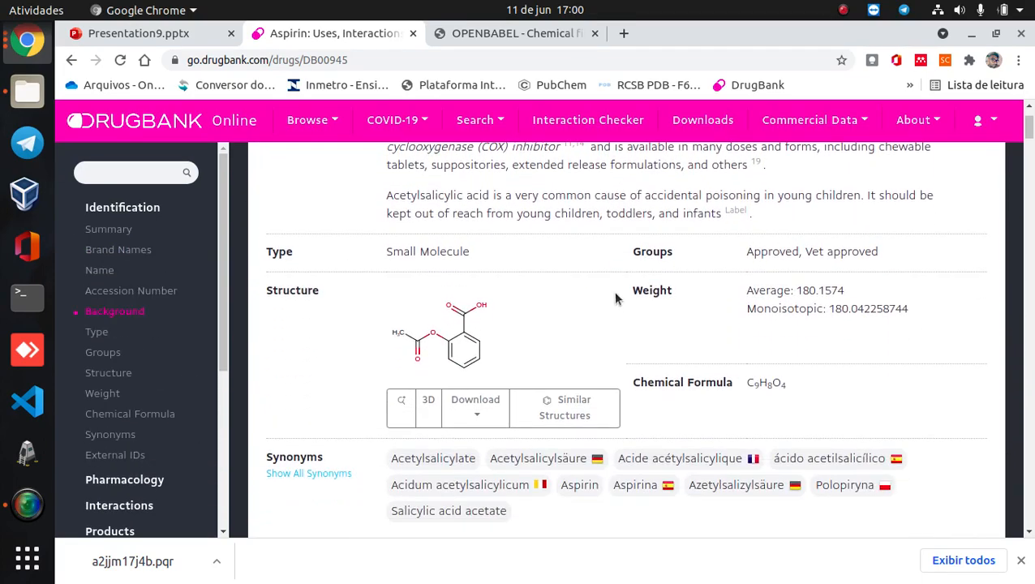
{"action": "left_click", "coordinate": [476, 419]}
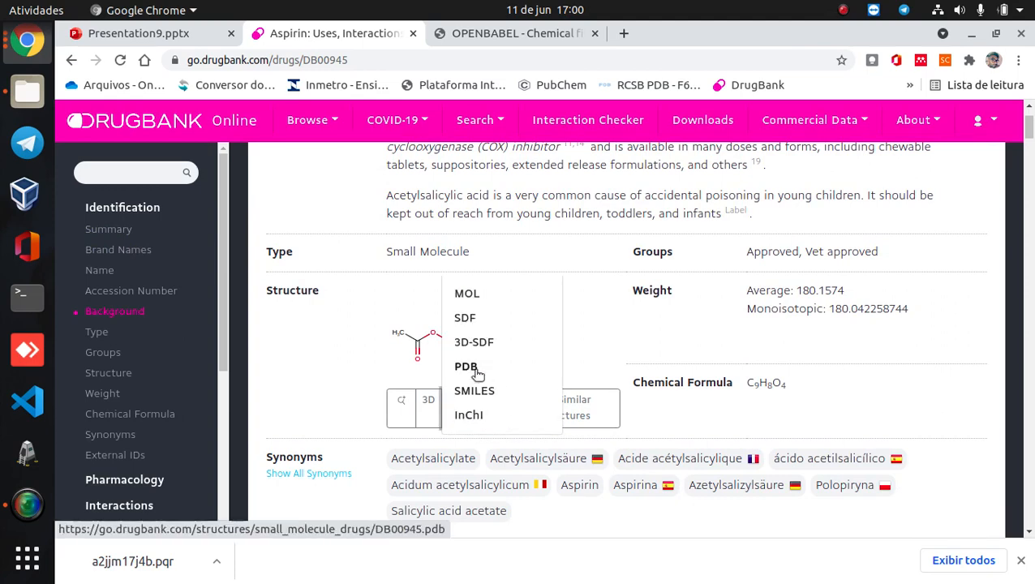
{"action": "left_click", "coordinate": [477, 372]}
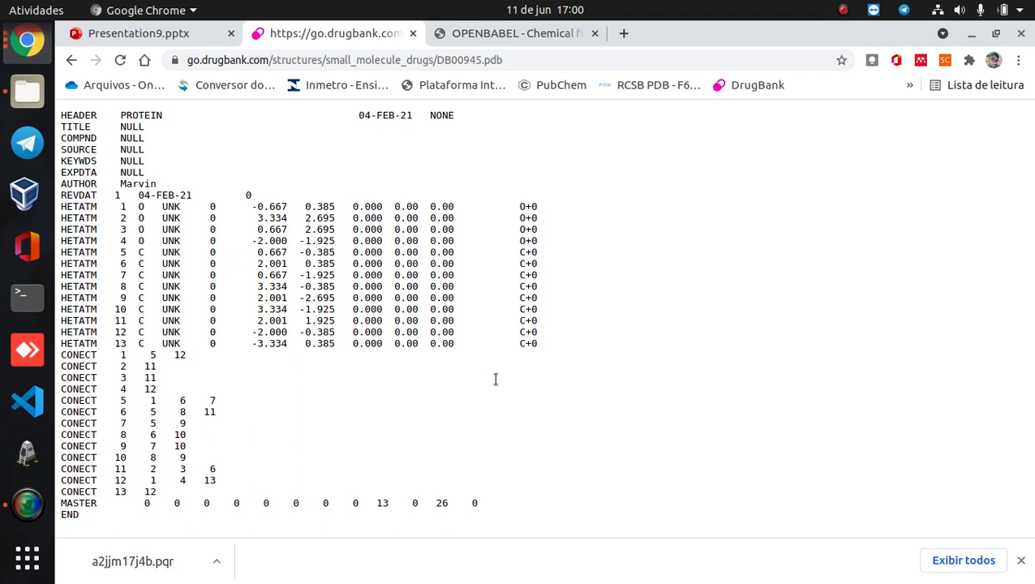
- Copy the entire PDB text and paste it into a new document in the text editor (Editor de texto)
{"action": "key", "text": "ctrl+a"}
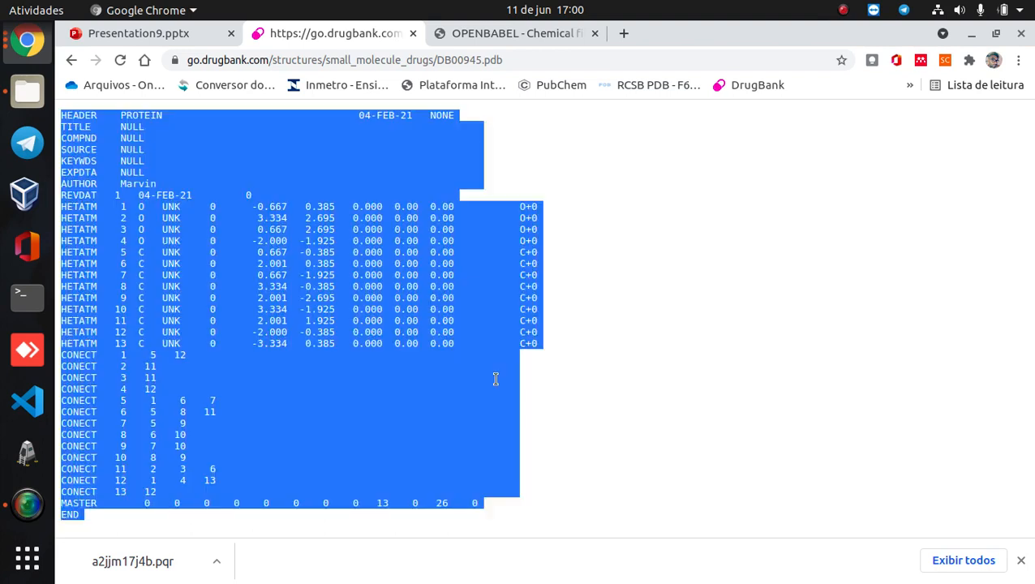
{"action": "right_click", "coordinate": [413, 311]}
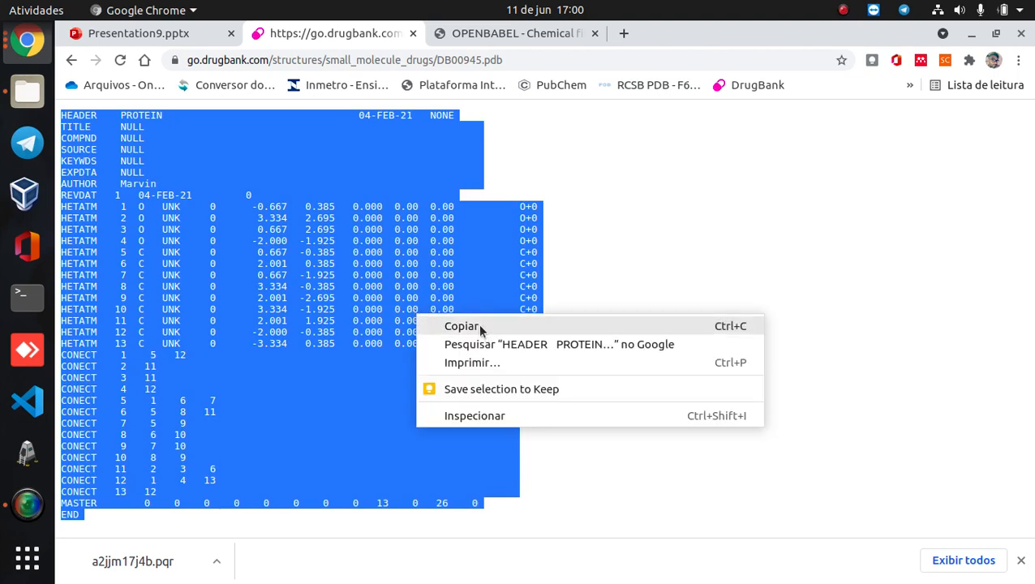
{"action": "left_click", "coordinate": [479, 325]}
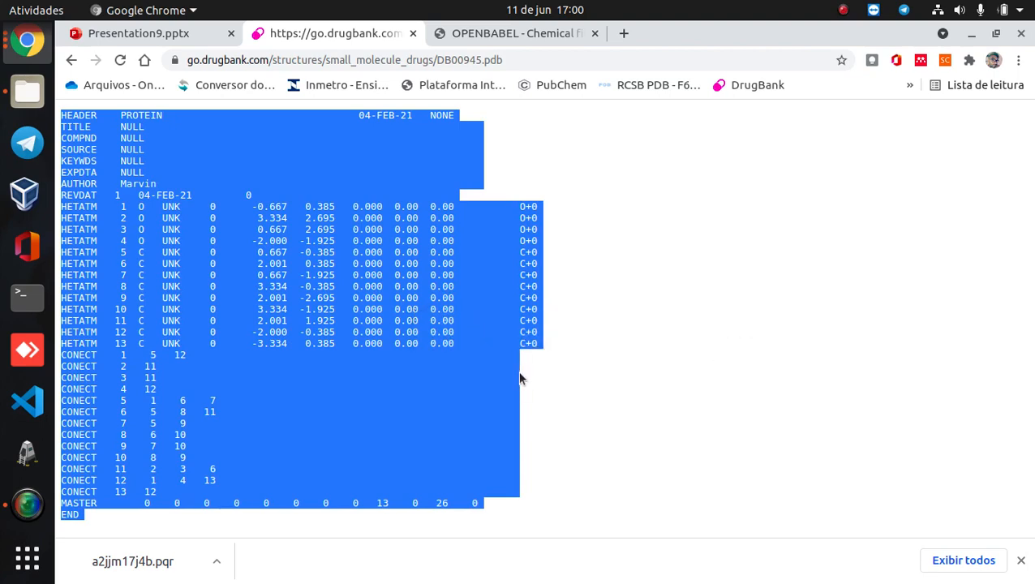
{"action": "left_click", "coordinate": [25, 552]}
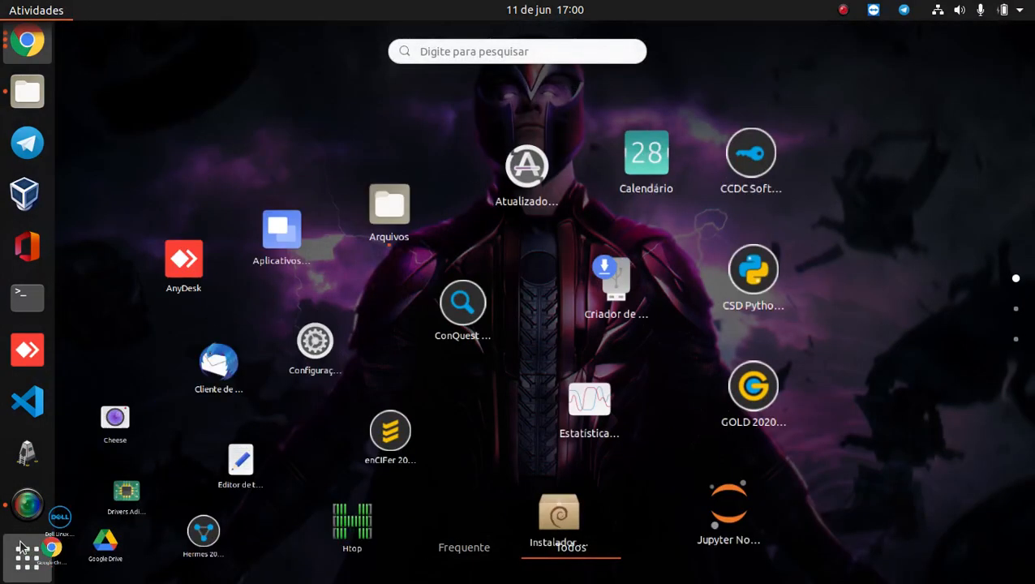
{"action": "type", "text": "tex"}
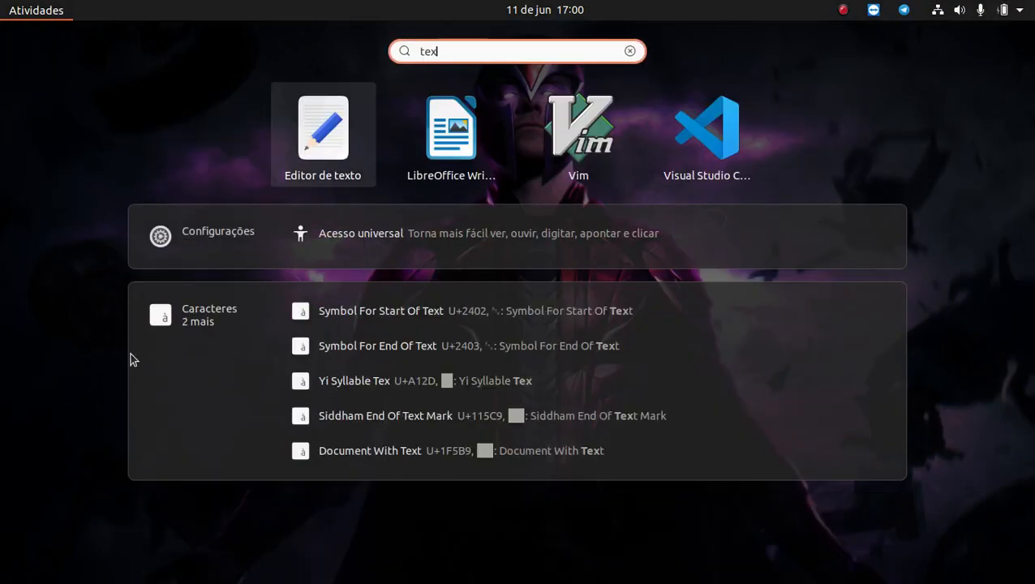
{"action": "left_click", "coordinate": [316, 144]}
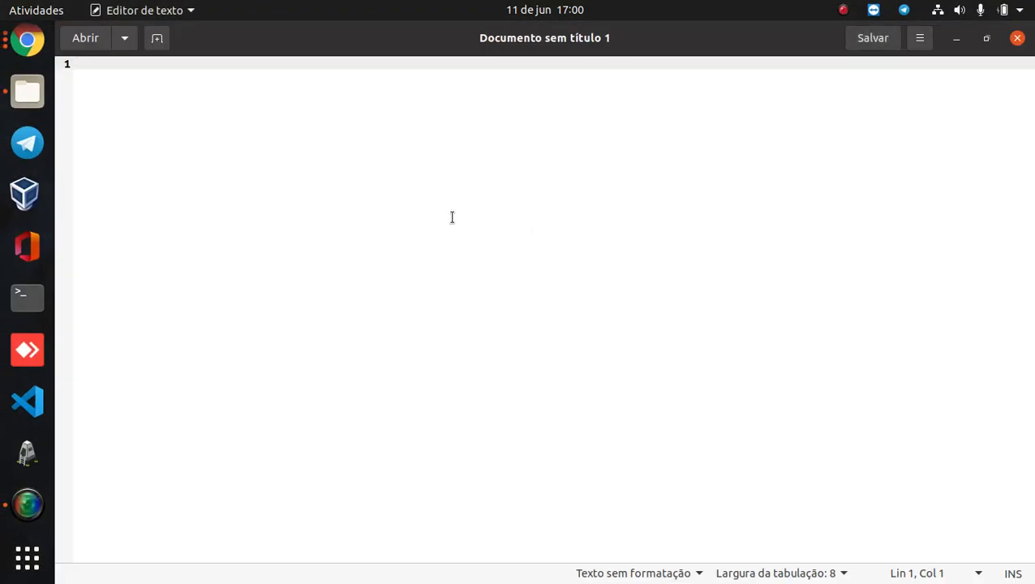
{"action": "key", "text": "ctrl+v"}
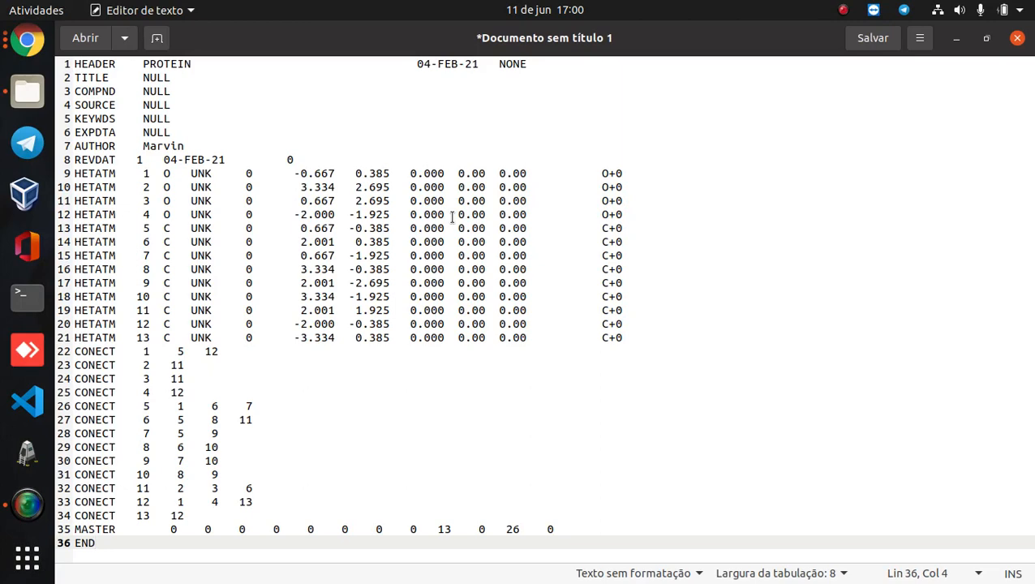
- Save the document as aspirina.pdb in the tutorial folder inside Documentos
{"action": "left_click", "coordinate": [868, 38]}
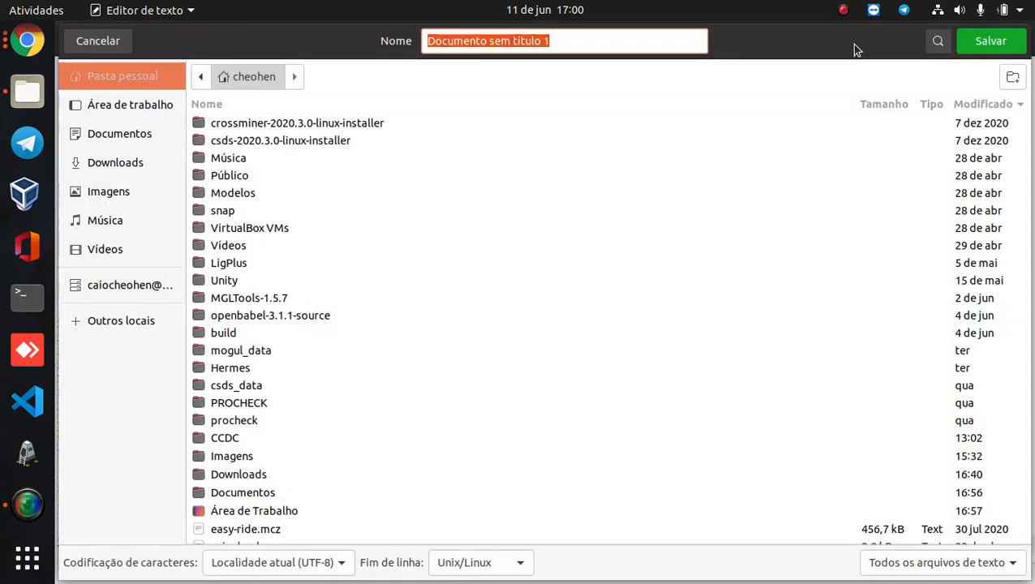
{"action": "left_click", "coordinate": [122, 133]}
{"action": "double_click", "coordinate": [226, 214]}
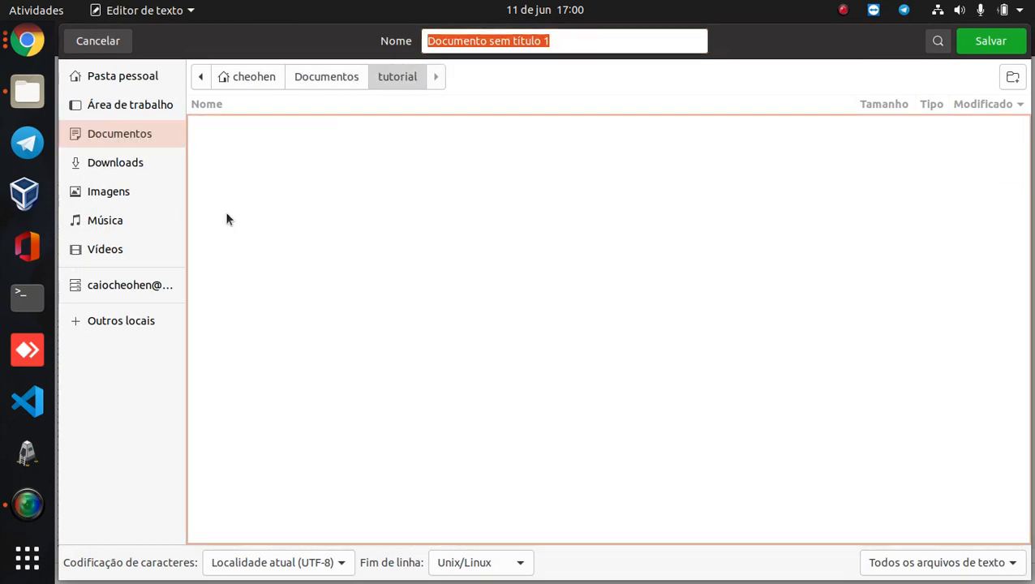
{"action": "left_click", "coordinate": [560, 39]}
{"action": "triple_click", "coordinate": [560, 42]}
{"action": "type", "text": "asp"}
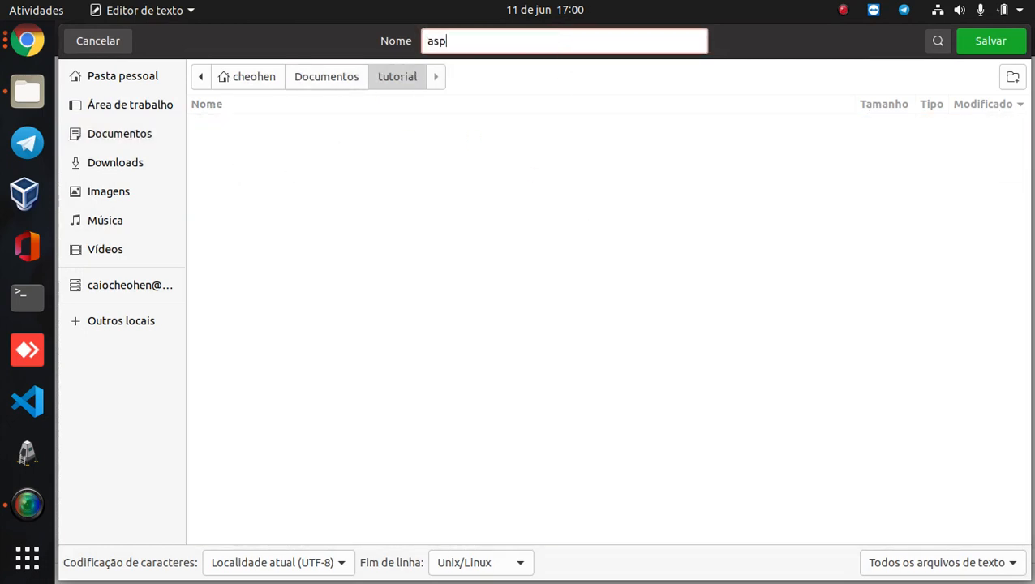
{"action": "type", "text": "irina.pdb"}
{"action": "left_click", "coordinate": [973, 42]}
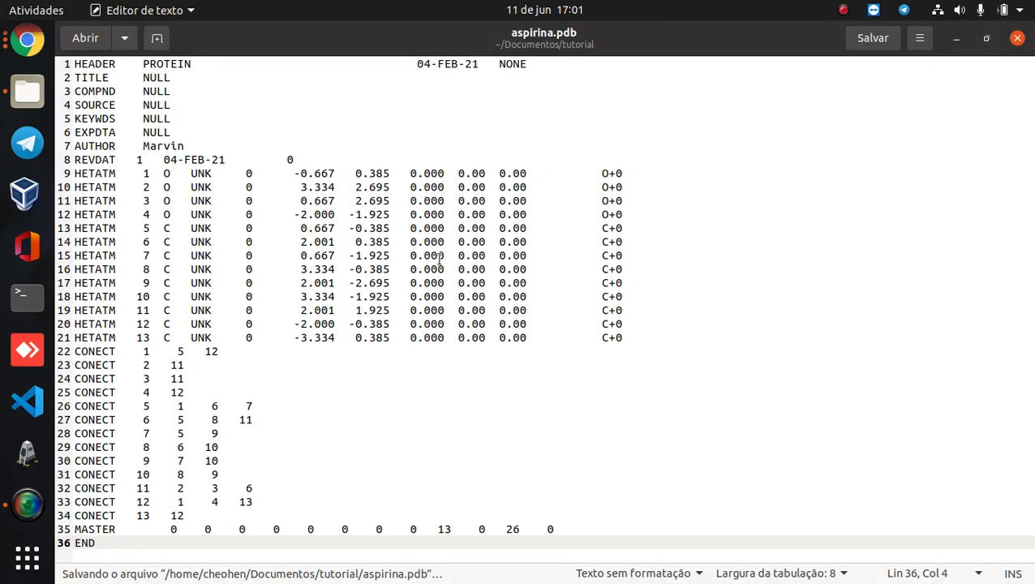
- Close the text editor and return from the PDB text to the Aspirin entry in the browser
{"action": "left_click", "coordinate": [1017, 39]}
{"action": "left_click", "coordinate": [496, 120]}
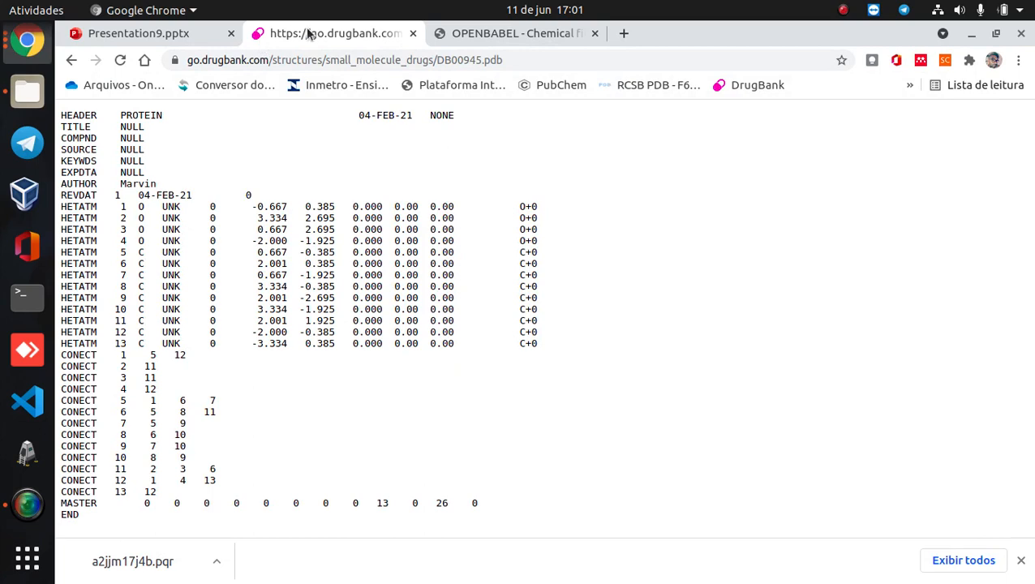
{"action": "left_click", "coordinate": [70, 61]}
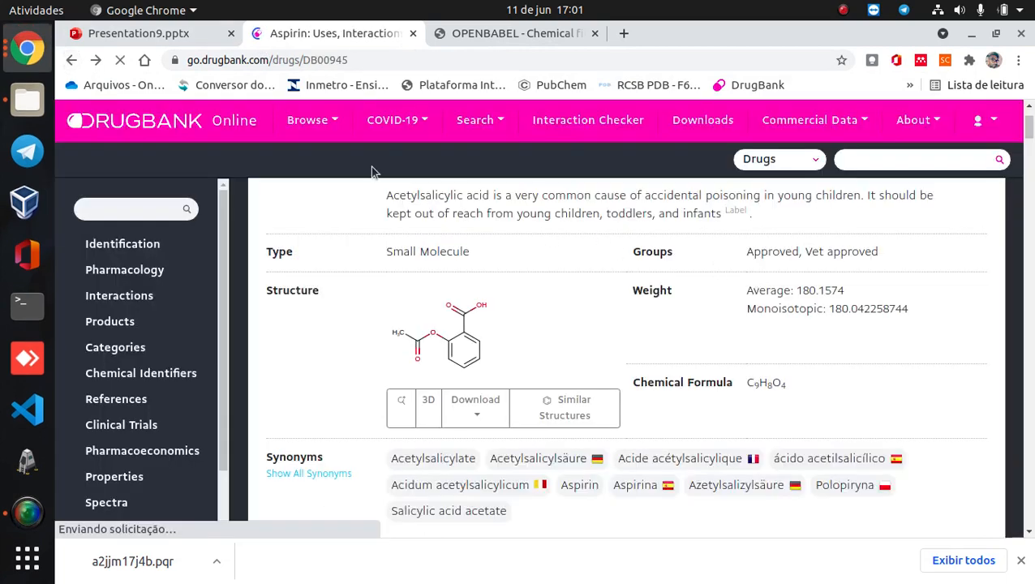
- Switch to the file manager, open a terminal in the tutorial folder and run "pymol aspirina.pdb"
{"action": "left_click", "coordinate": [27, 99]}
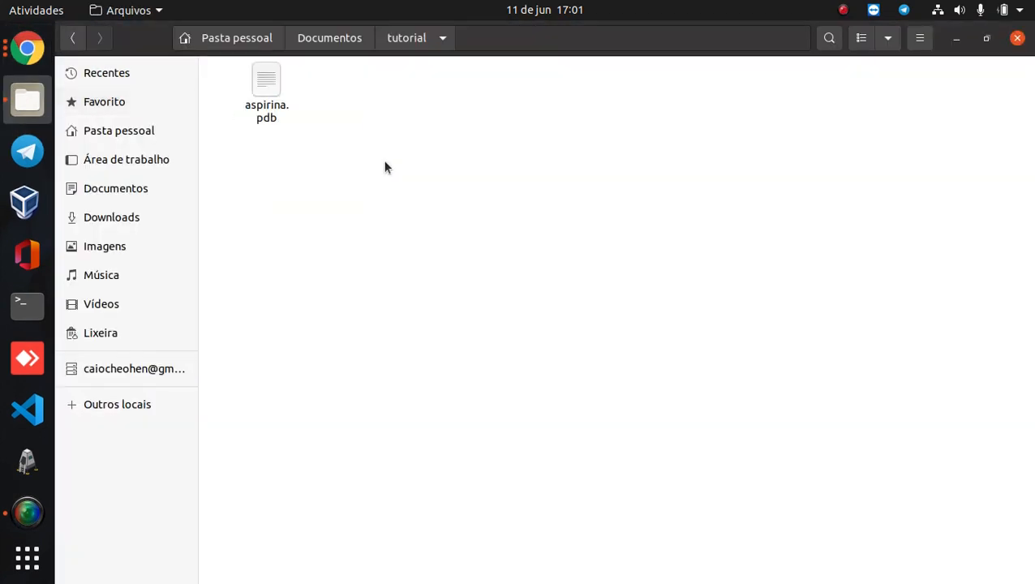
{"action": "right_click", "coordinate": [430, 148]}
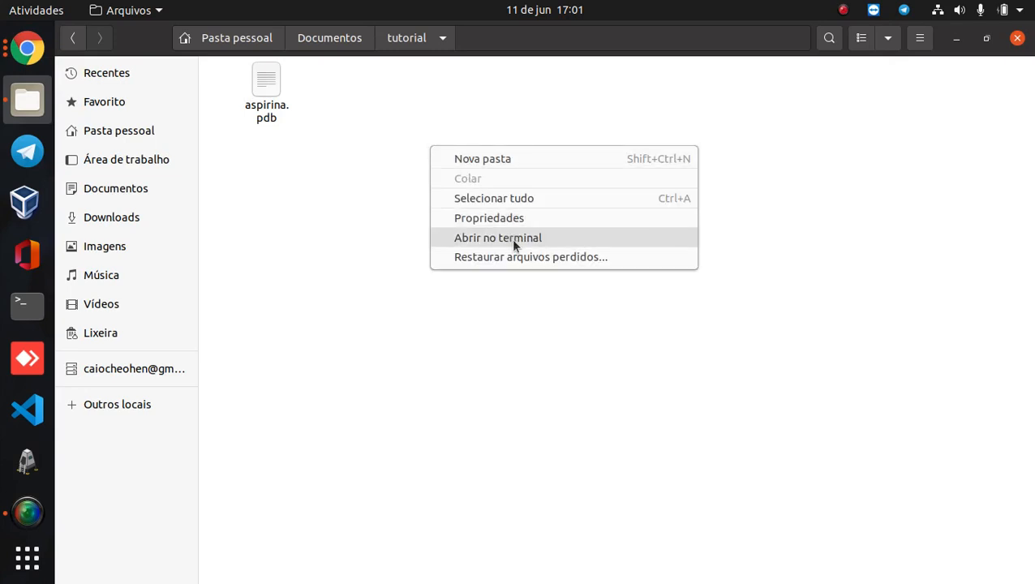
{"action": "left_click", "coordinate": [513, 238]}
{"action": "type", "text": "pymol"}
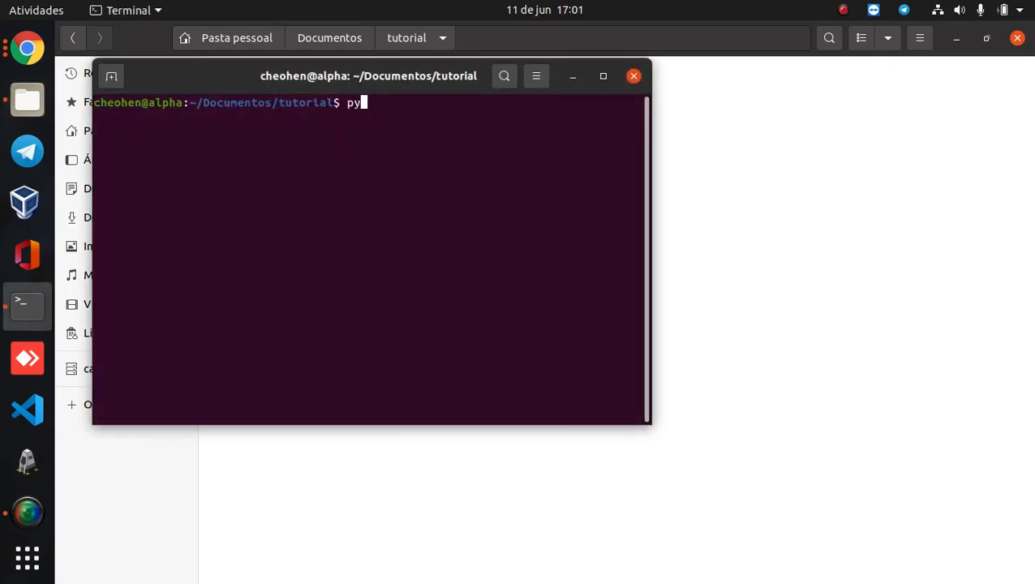
{"action": "type", "text": " aspirina.pdb"}
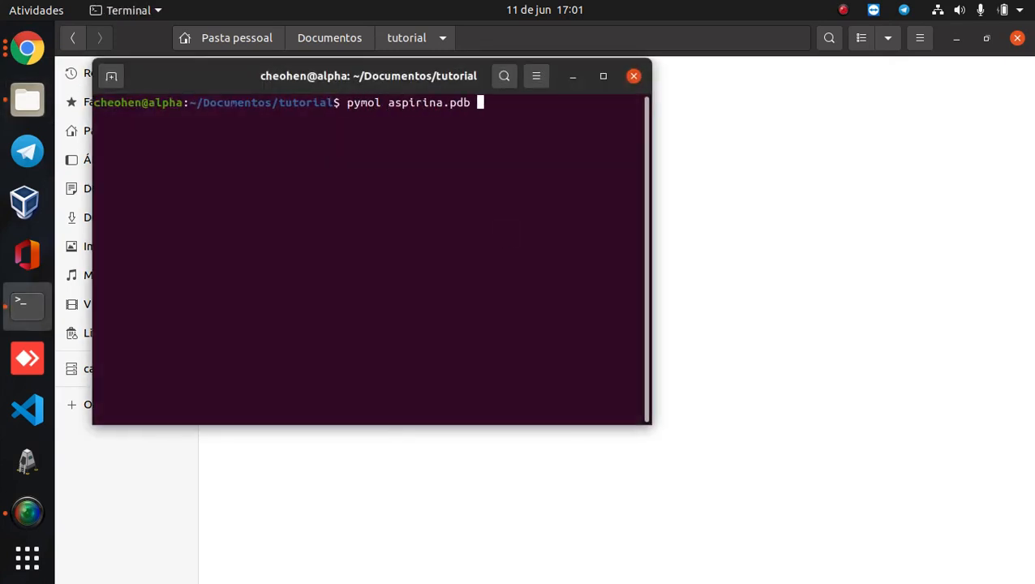
{"action": "key", "text": "Return"}
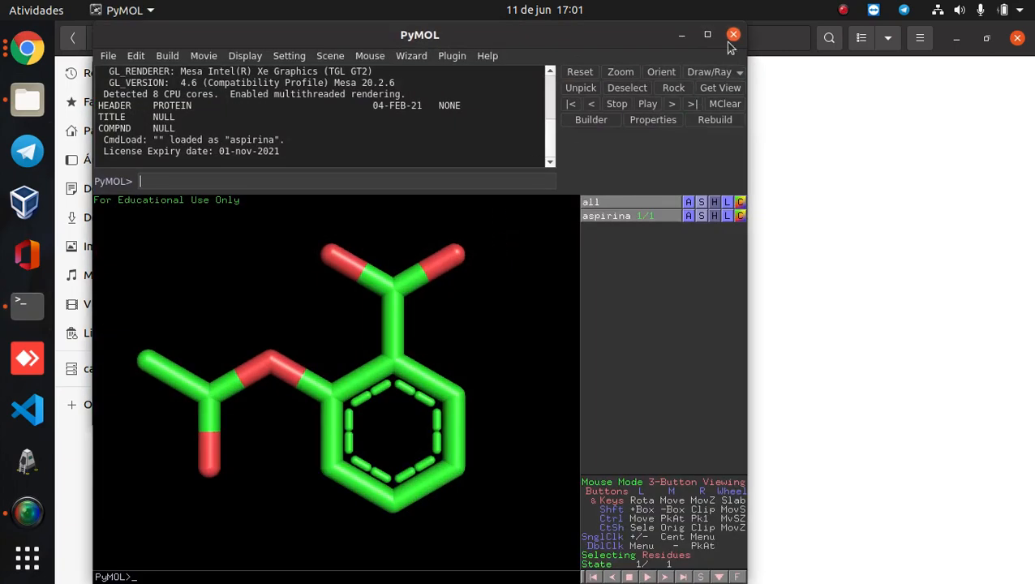
- Examine the aspirin molecule from another angle in the maximized PyMOL window, and close PyMOL and the terminal
{"action": "left_click", "coordinate": [708, 37]}
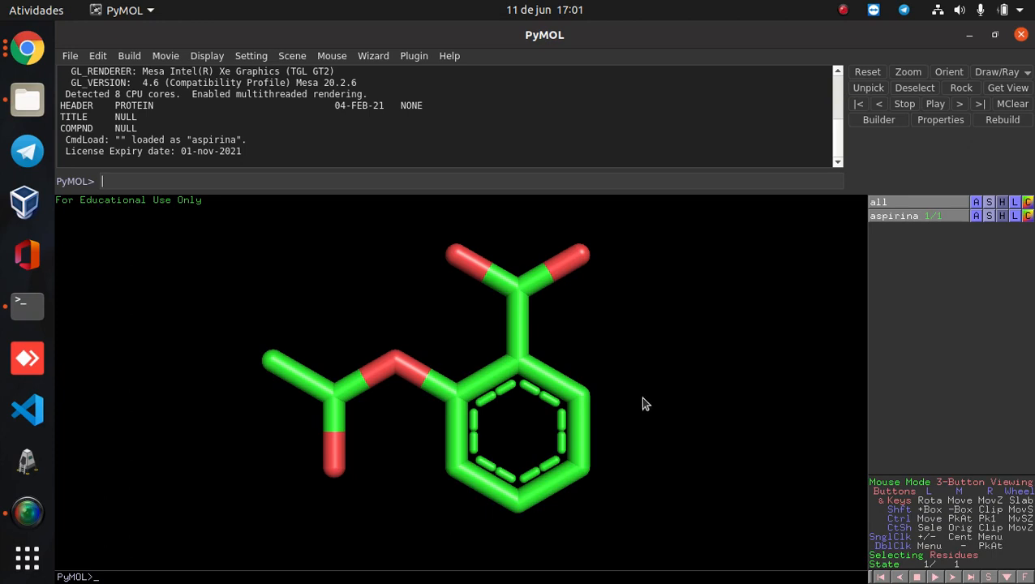
{"action": "left_click_drag", "start_coordinate": [632, 403], "coordinate": [417, 355]}
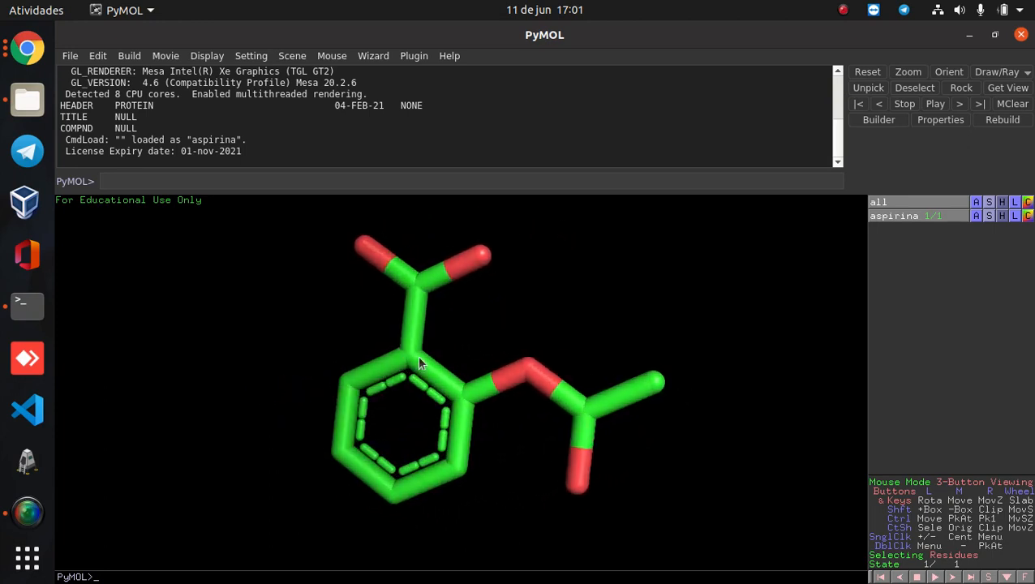
{"action": "left_click", "coordinate": [1021, 35]}
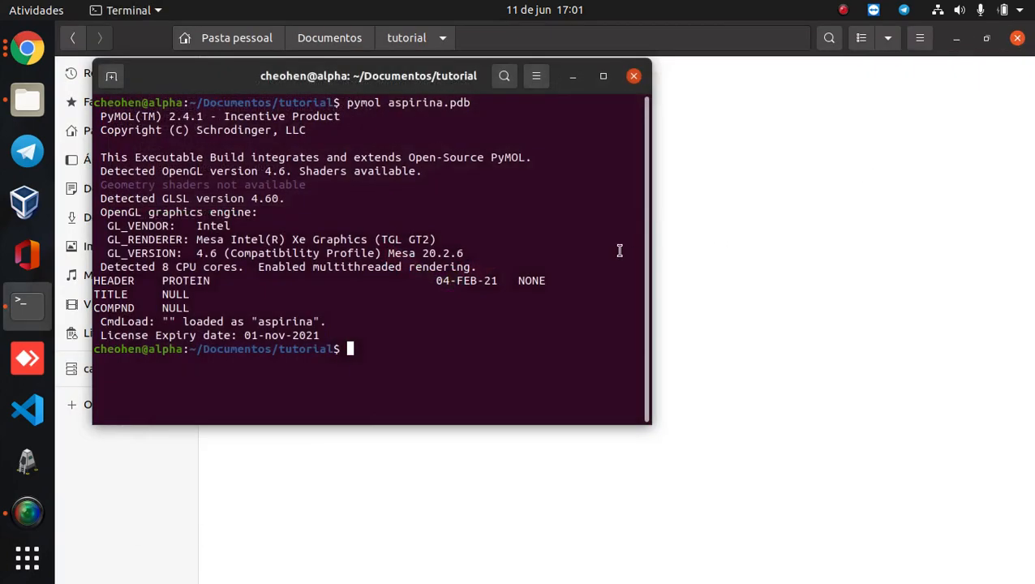
{"action": "left_click", "coordinate": [633, 77]}
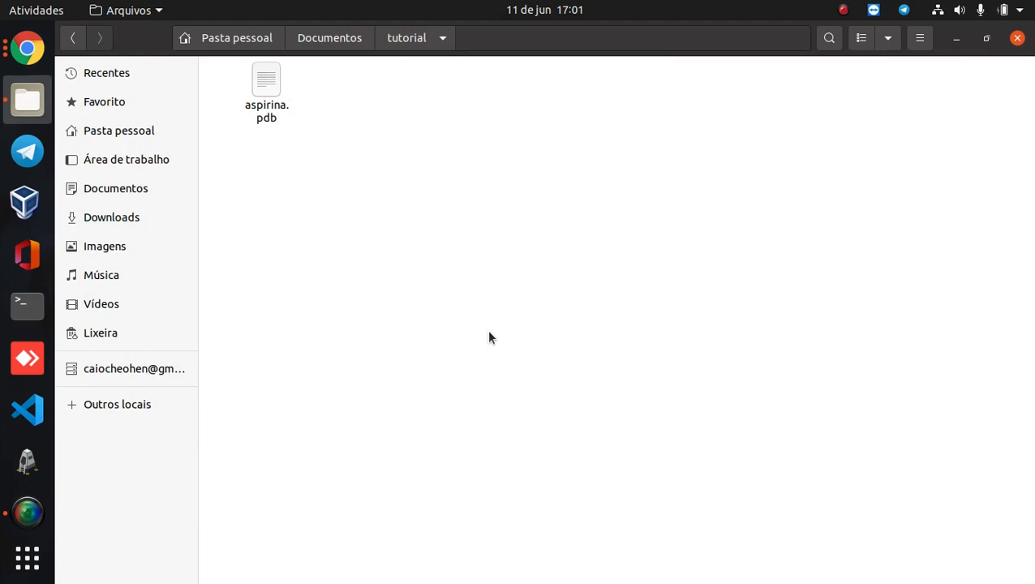
- Switch to the OpenBabel converter page in the browser and replace the sample input with the copied aspirin PDB text
{"action": "left_click", "coordinate": [31, 51]}
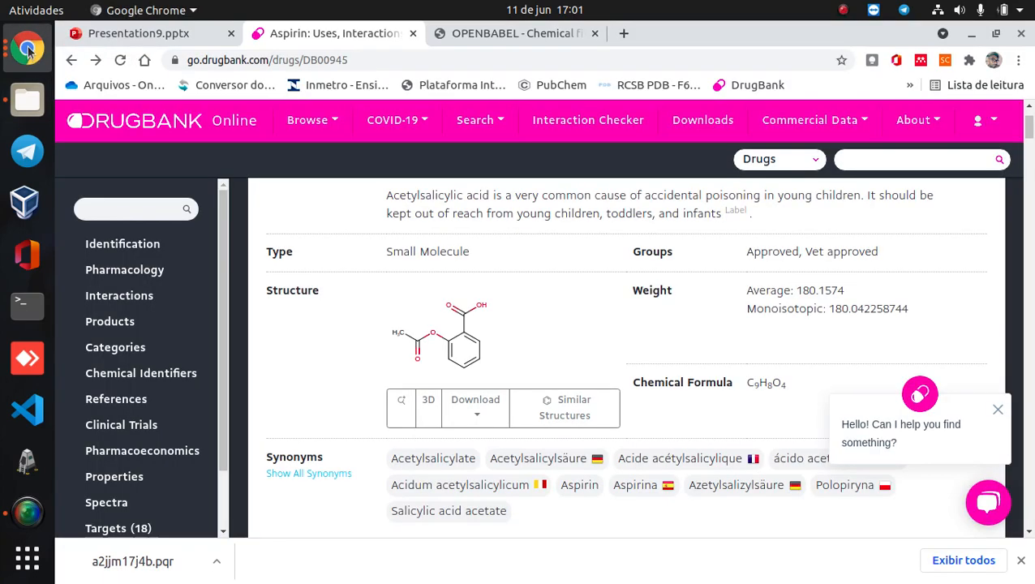
{"action": "left_click", "coordinate": [451, 37]}
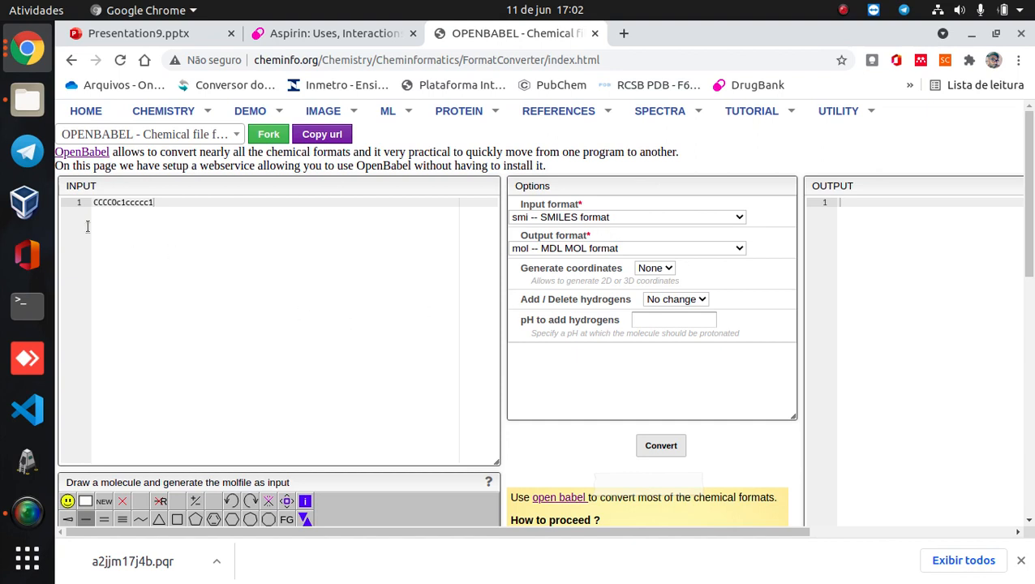
{"action": "key", "text": "ctrl+a"}
{"action": "key", "text": "ctrl+v"}
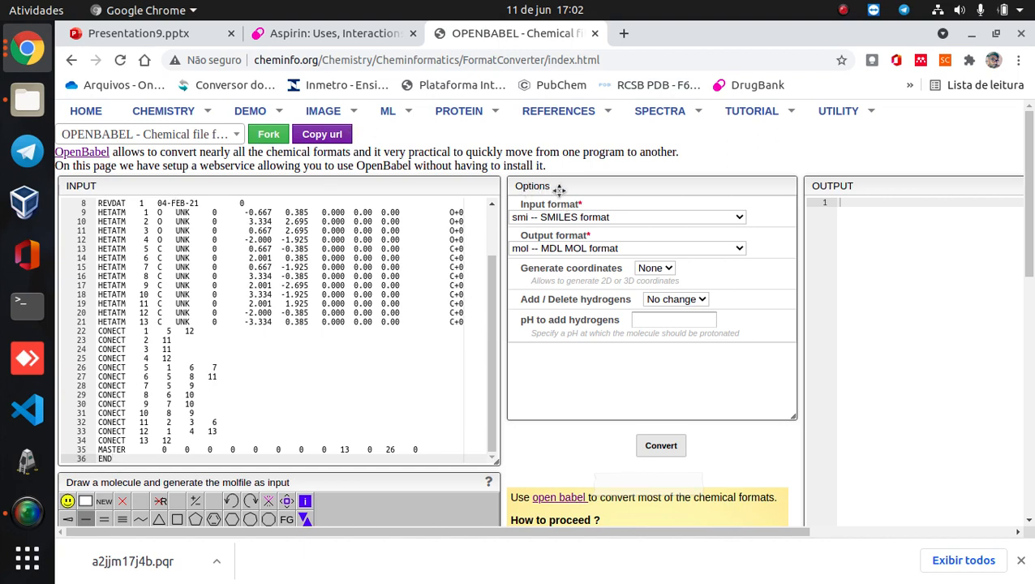
- Set both the input and output formats to "pdb -- Protein Data Bank format" and dismiss the browser's downloads bar
{"action": "left_click", "coordinate": [664, 219]}
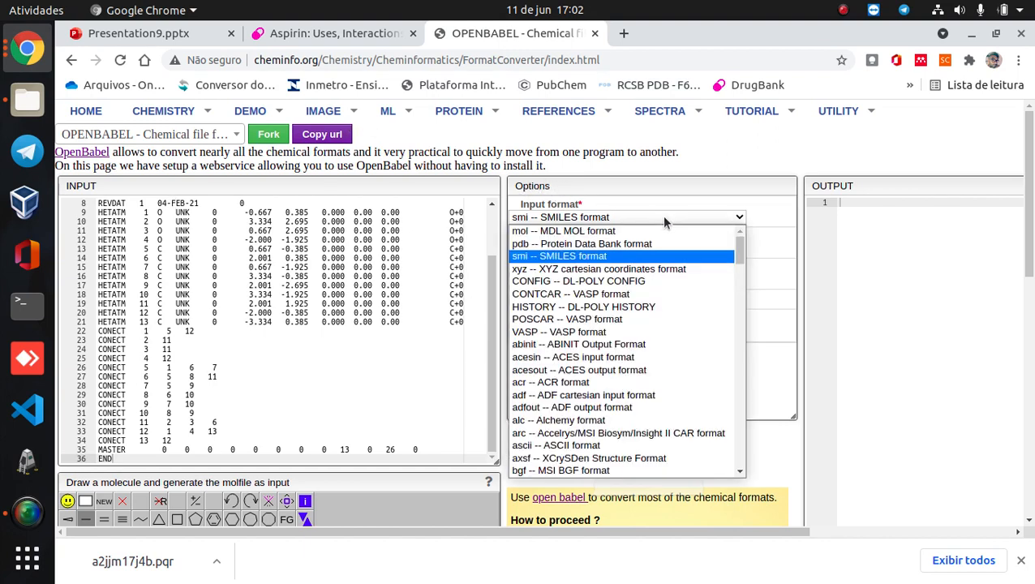
{"action": "left_click", "coordinate": [636, 243]}
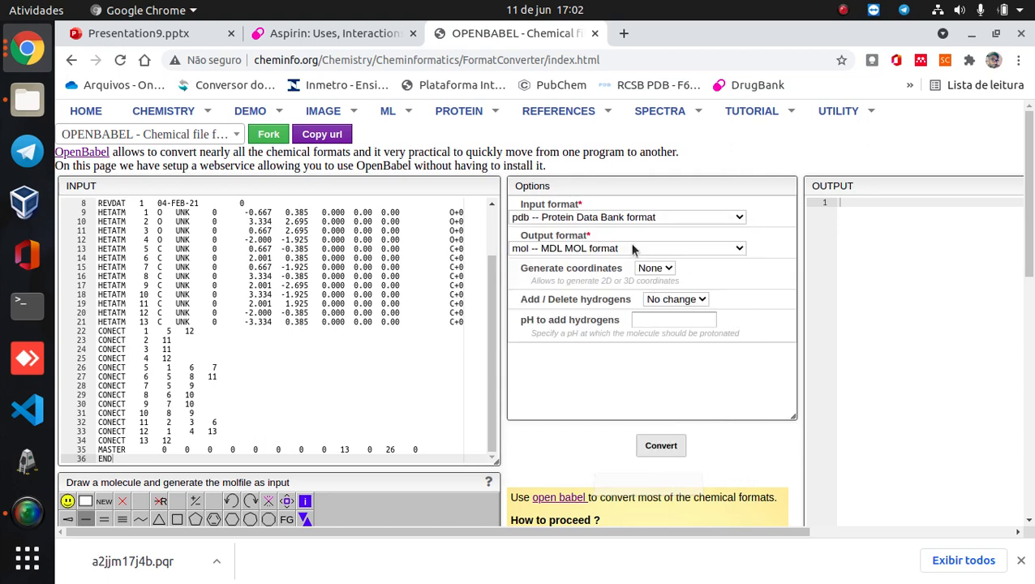
{"action": "left_click", "coordinate": [555, 249]}
{"action": "left_click", "coordinate": [558, 274]}
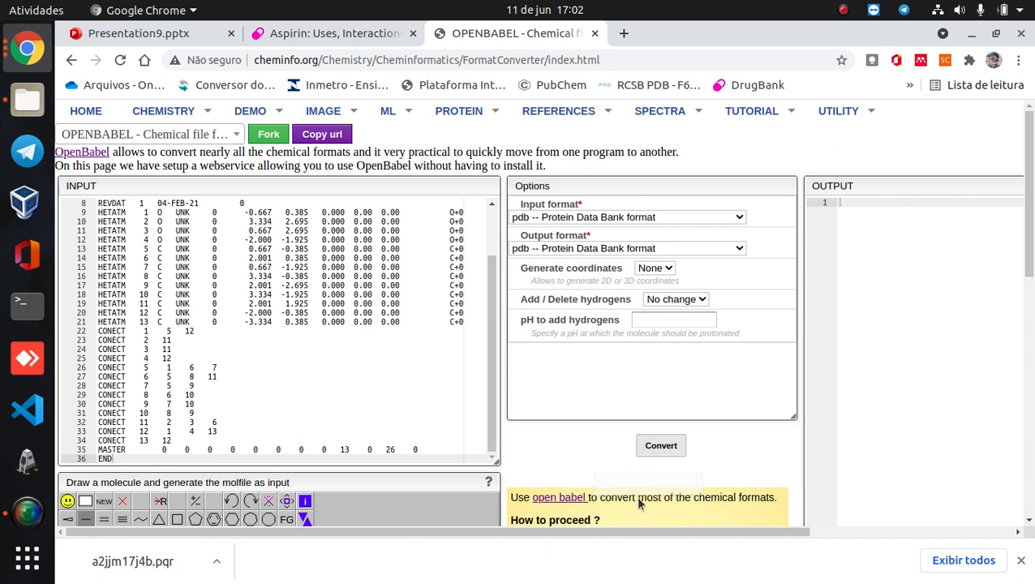
{"action": "left_click", "coordinate": [1022, 561]}
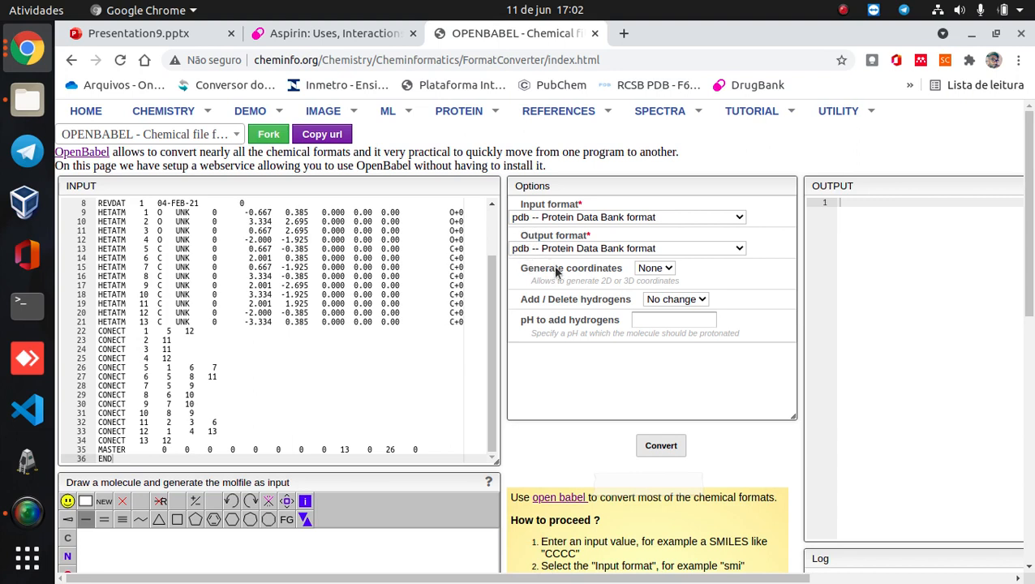
- Convert the structure with 3D coordinate generation, hydrogens set to Add and a protonation pH of 7,4
{"action": "left_click", "coordinate": [655, 269]}
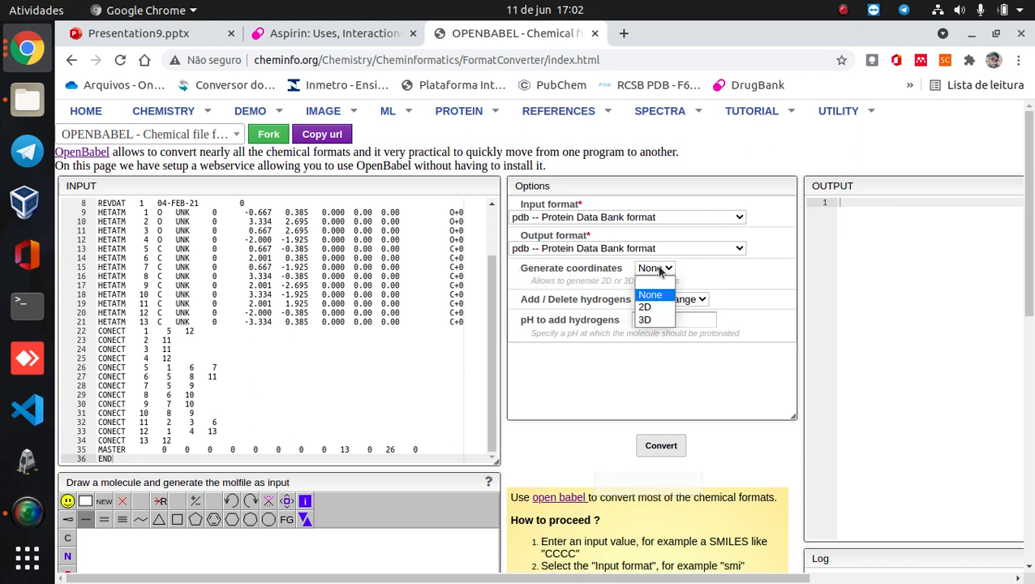
{"action": "left_click", "coordinate": [651, 320]}
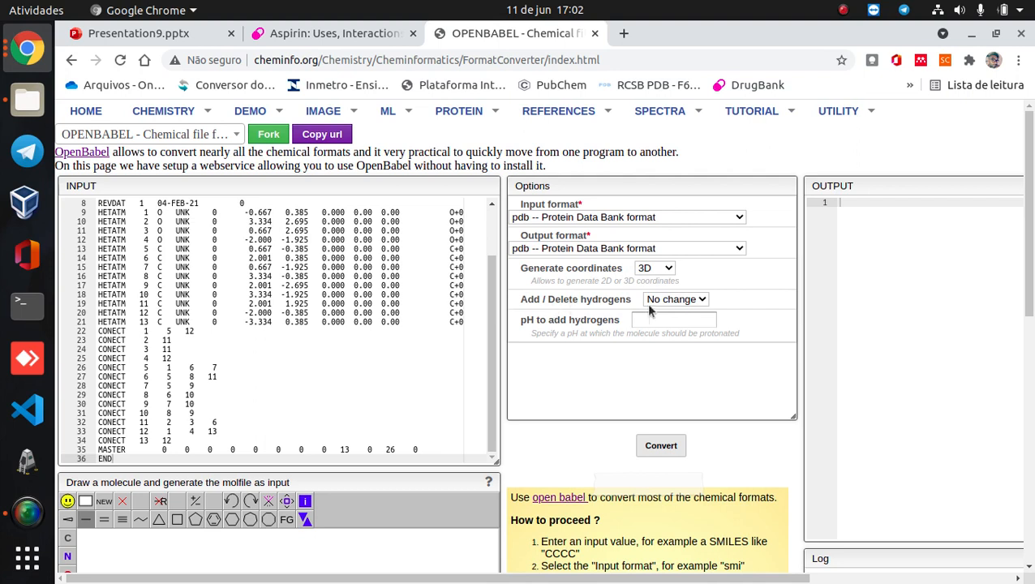
{"action": "left_click", "coordinate": [676, 301]}
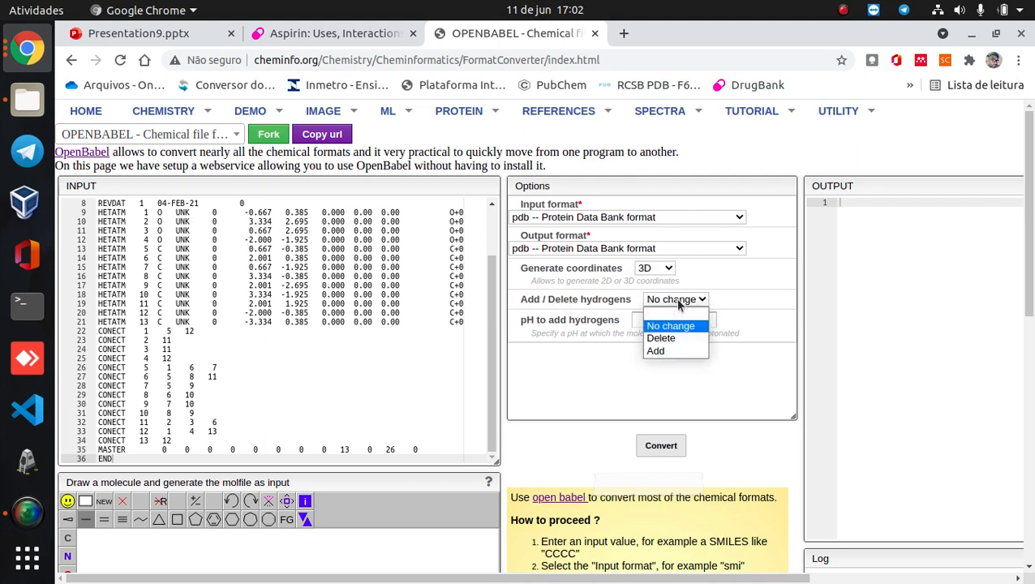
{"action": "left_click", "coordinate": [662, 351]}
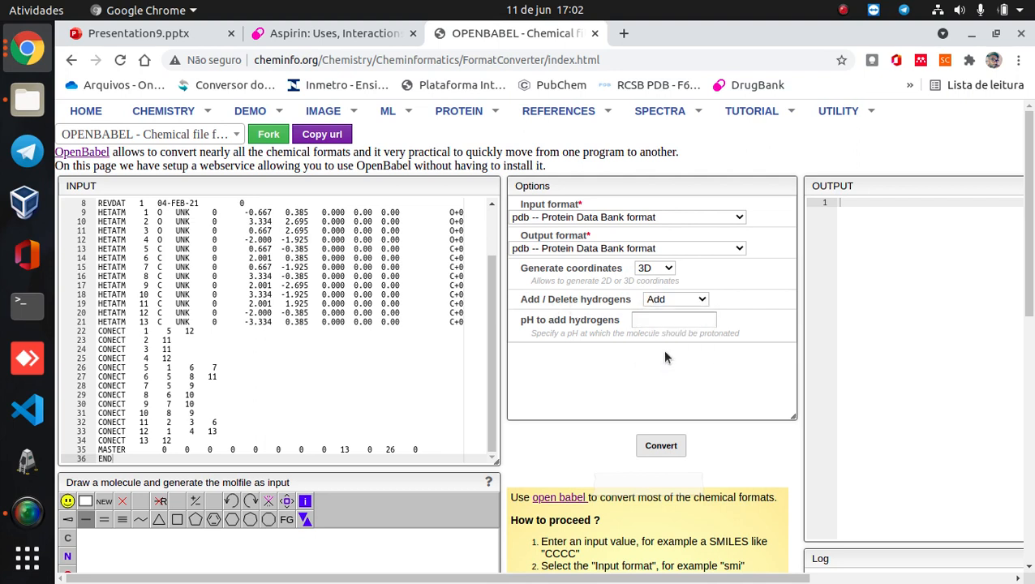
{"action": "left_click", "coordinate": [647, 321]}
{"action": "type", "text": "7,4"}
{"action": "left_click", "coordinate": [660, 446]}
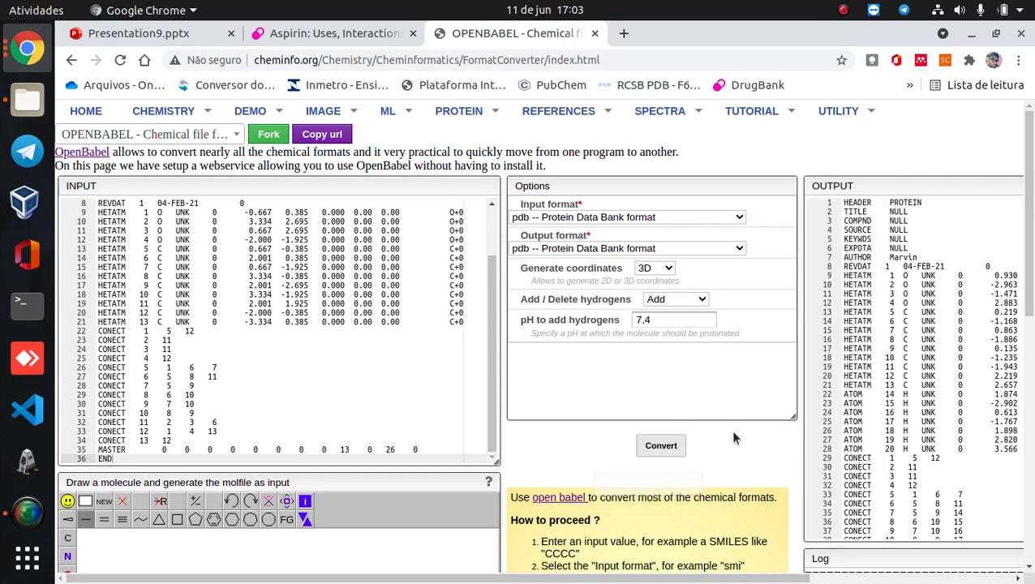
- Copy the entire converted PDB text from the converter's output
{"action": "left_click_drag", "start_coordinate": [610, 581], "coordinate": [813, 581]}
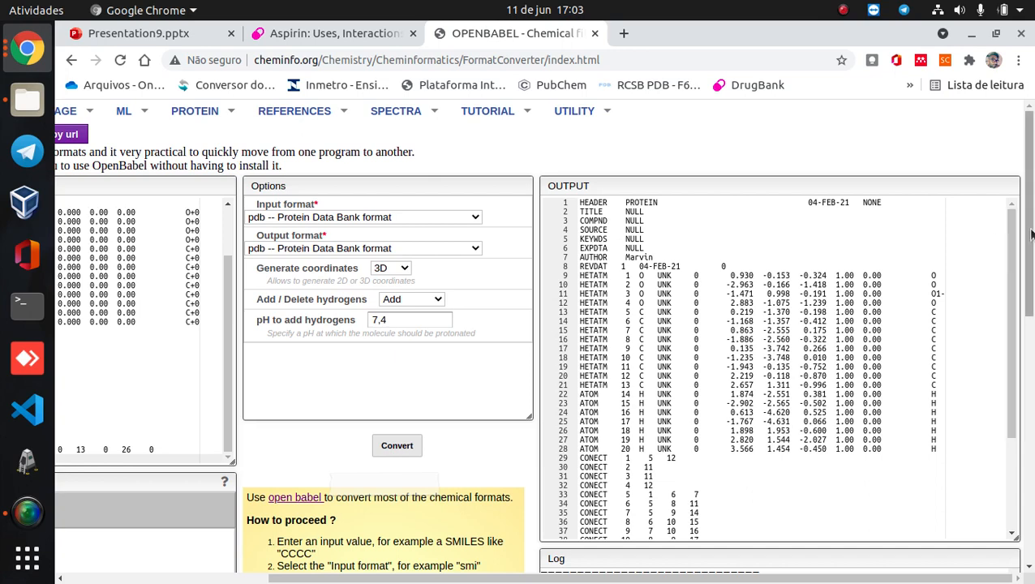
{"action": "left_click", "coordinate": [757, 340]}
{"action": "key", "text": "ctrl+a"}
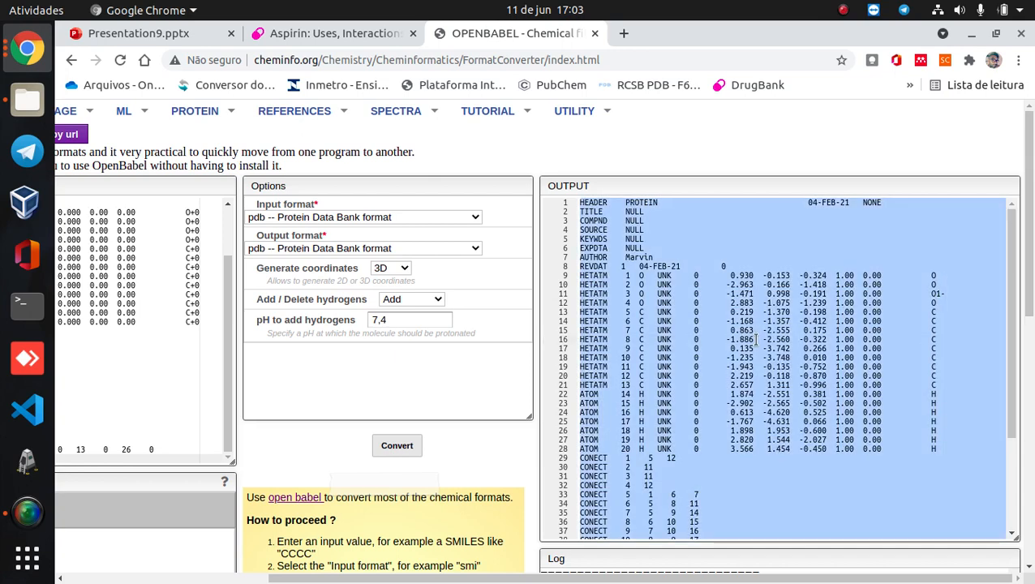
{"action": "right_click", "coordinate": [757, 340]}
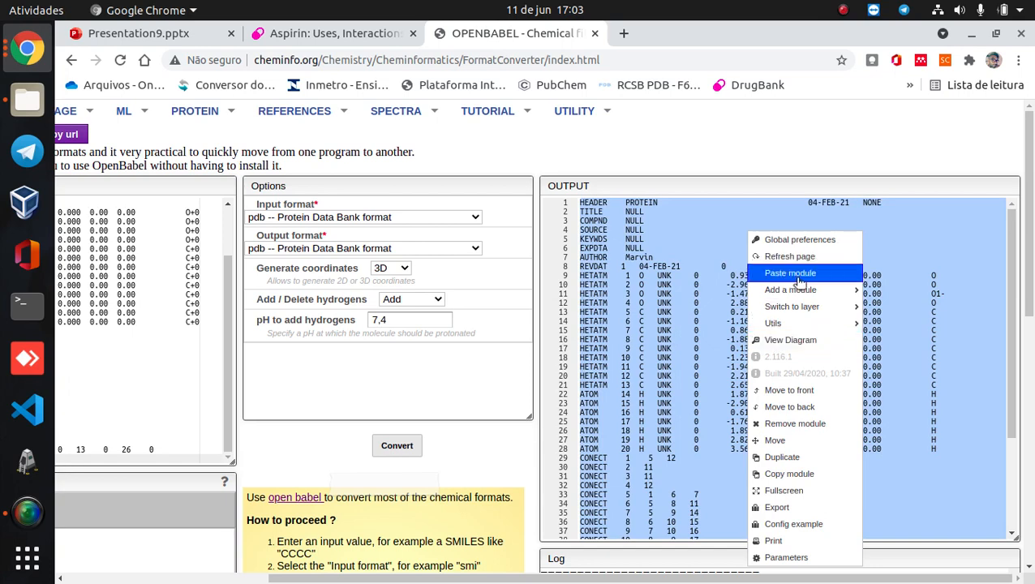
{"action": "left_click", "coordinate": [798, 475]}
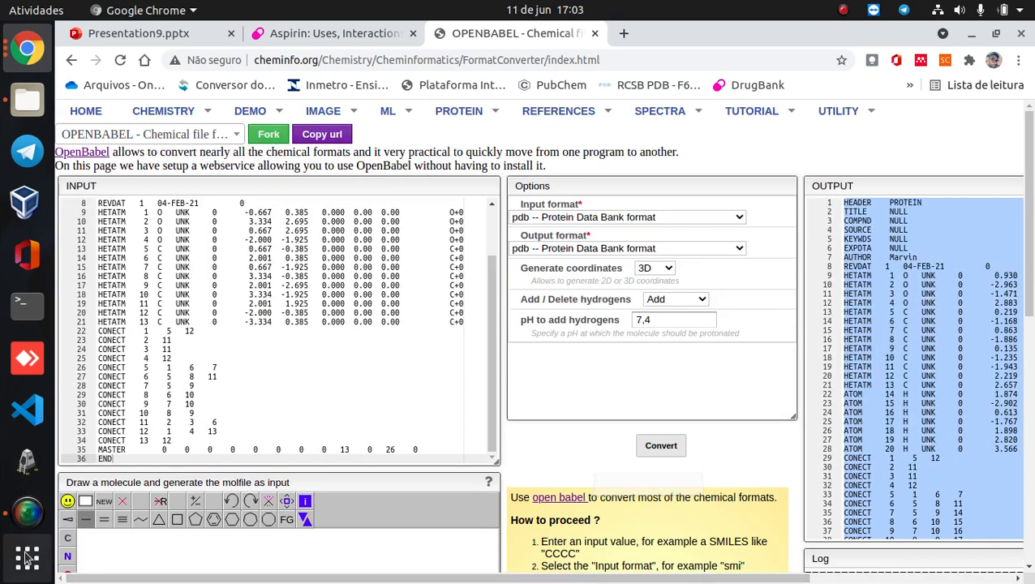
- Open the text editor (Editor de texto) and paste the converted PDB text into a blank document
{"action": "left_click", "coordinate": [27, 557]}
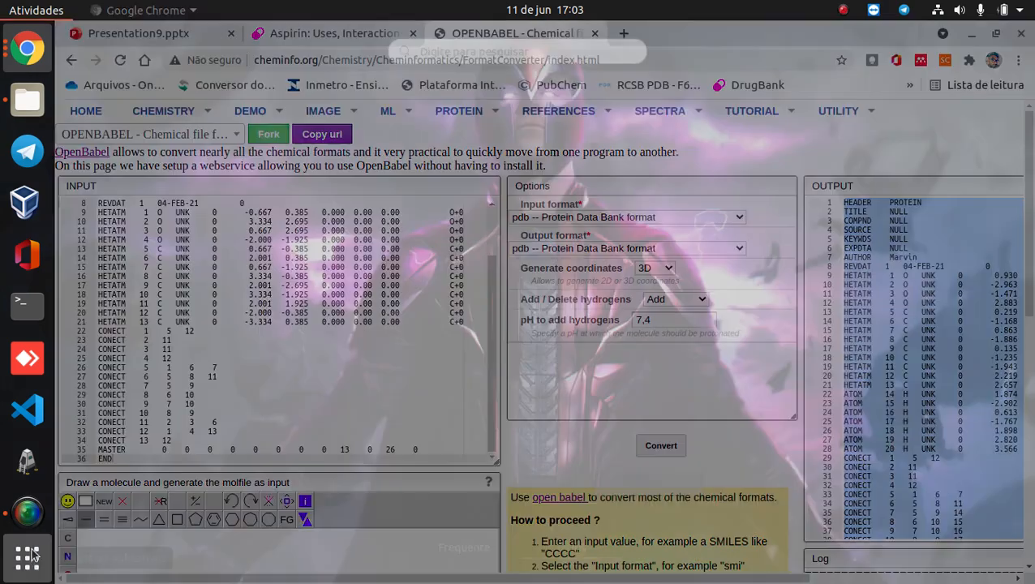
{"action": "type", "text": "text"}
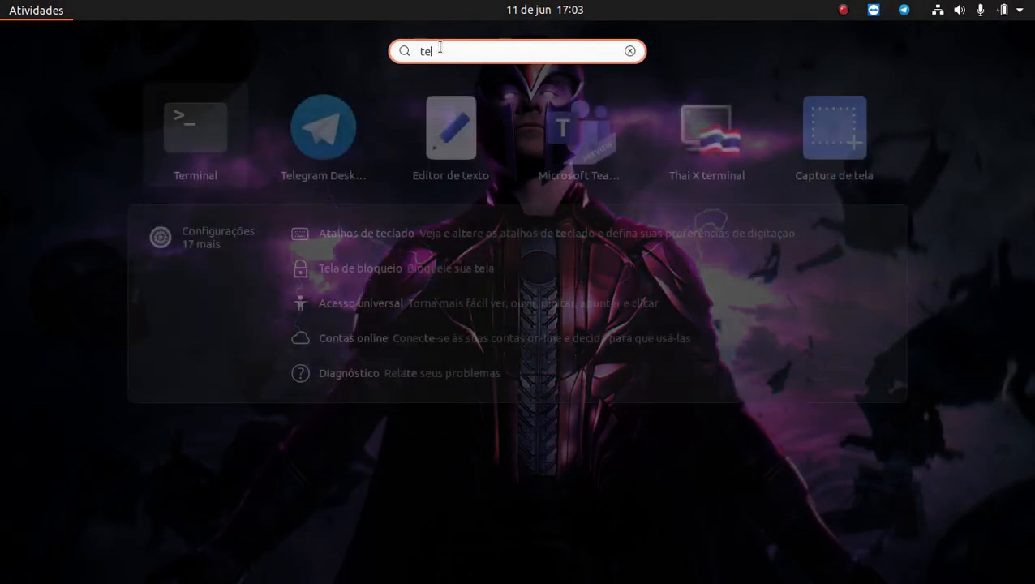
{"action": "left_click", "coordinate": [330, 128]}
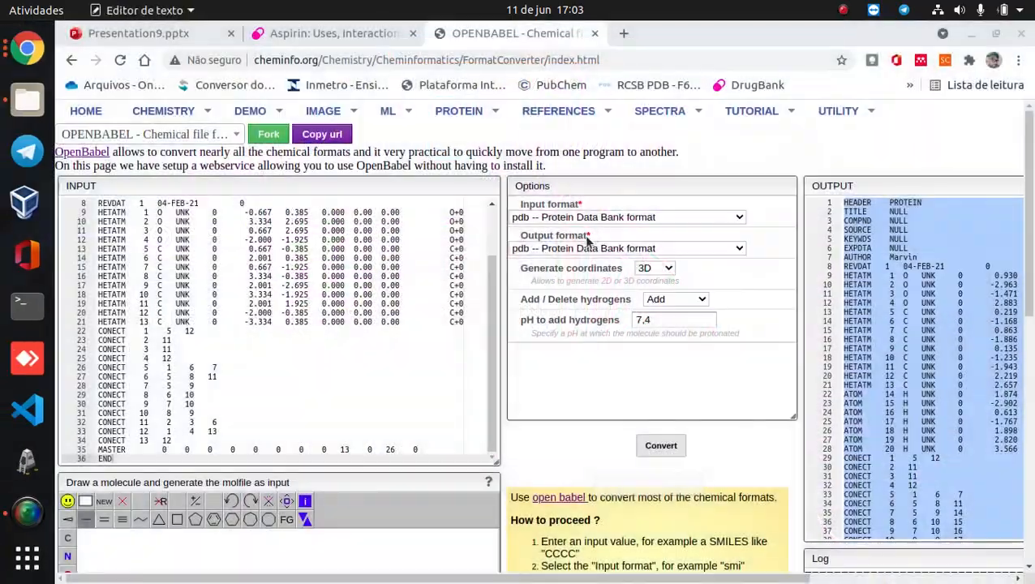
{"action": "key", "text": "ctrl+v"}
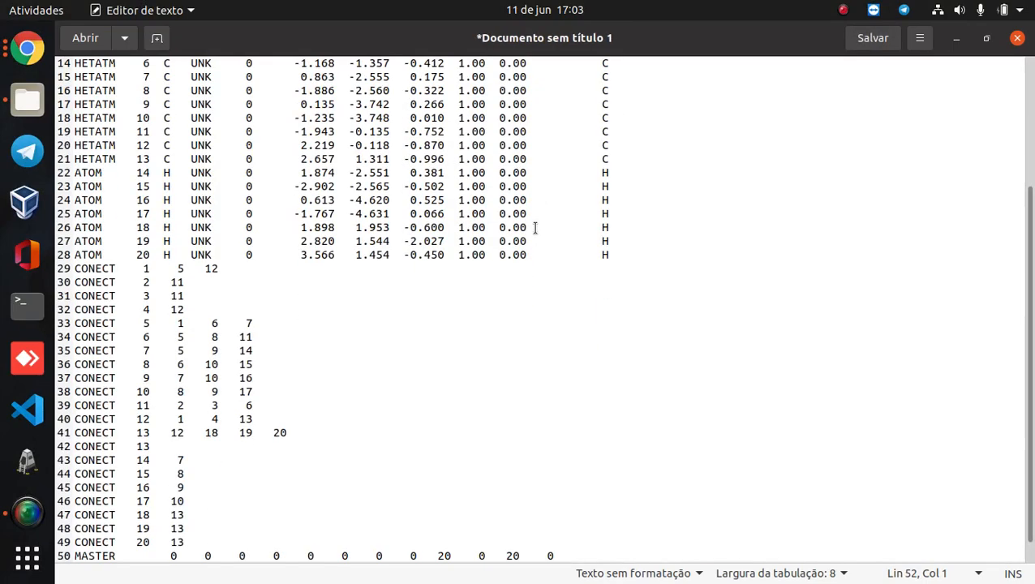
{"action": "scroll", "coordinate": [555, 235], "scroll_direction": "up", "scroll_amount": 5}
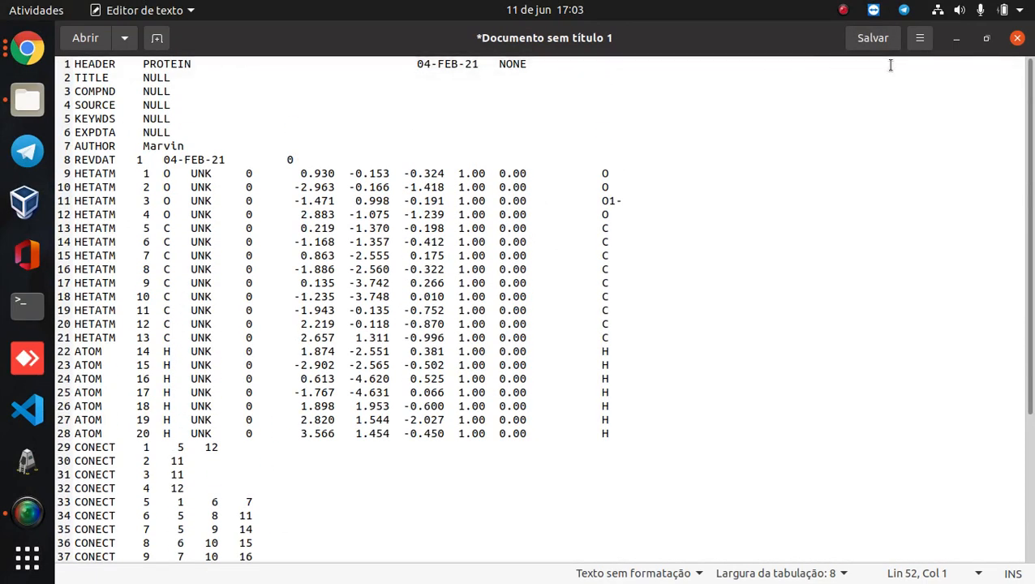
- Save the document as aspirina3d.pdb in the tutorial folder inside Documentos and close the text editor
{"action": "left_click", "coordinate": [874, 38]}
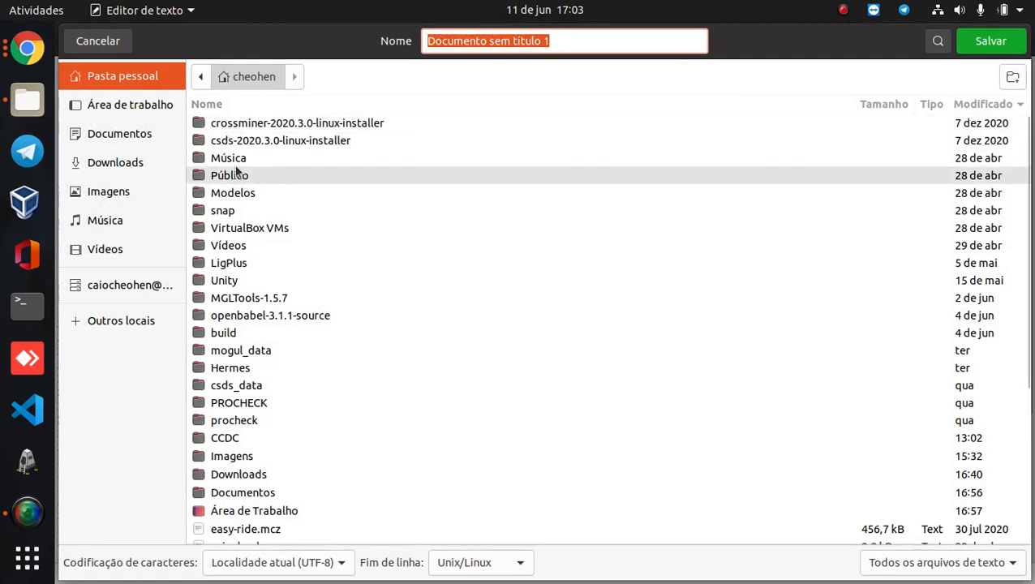
{"action": "left_click", "coordinate": [129, 134]}
{"action": "left_click", "coordinate": [243, 212]}
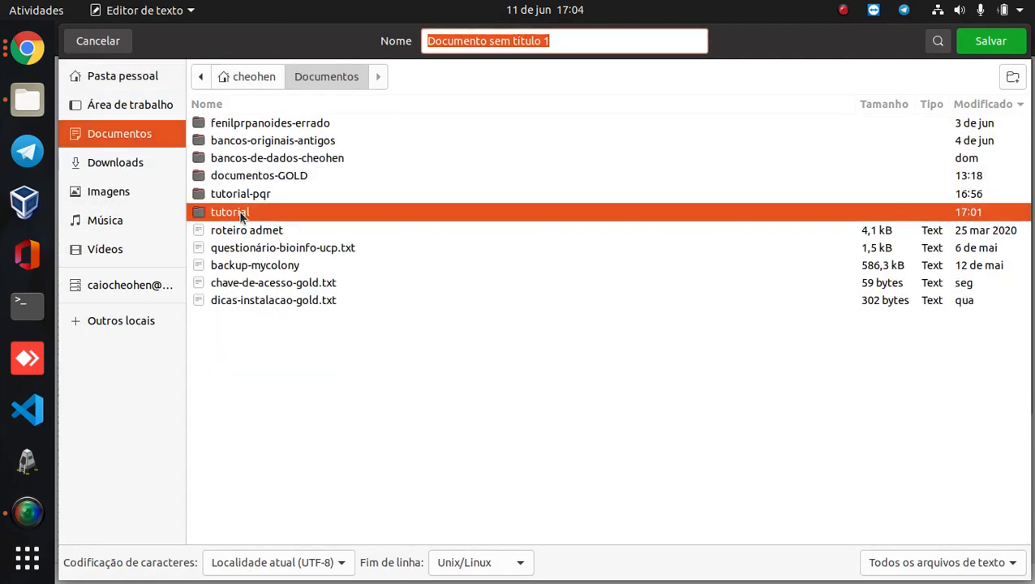
{"action": "double_click", "coordinate": [242, 212]}
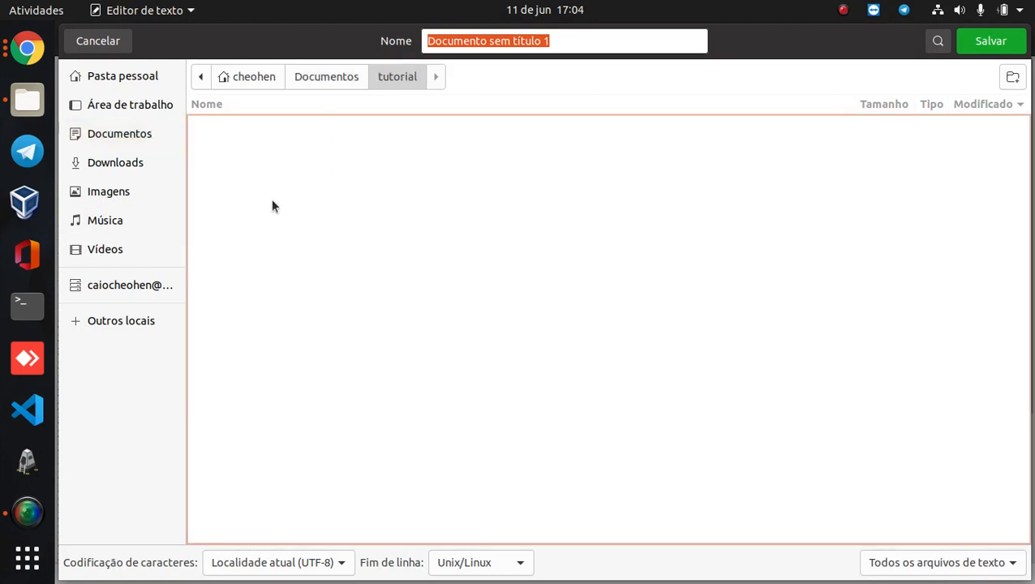
{"action": "triple_click", "coordinate": [566, 37]}
{"action": "type", "text": "asp"}
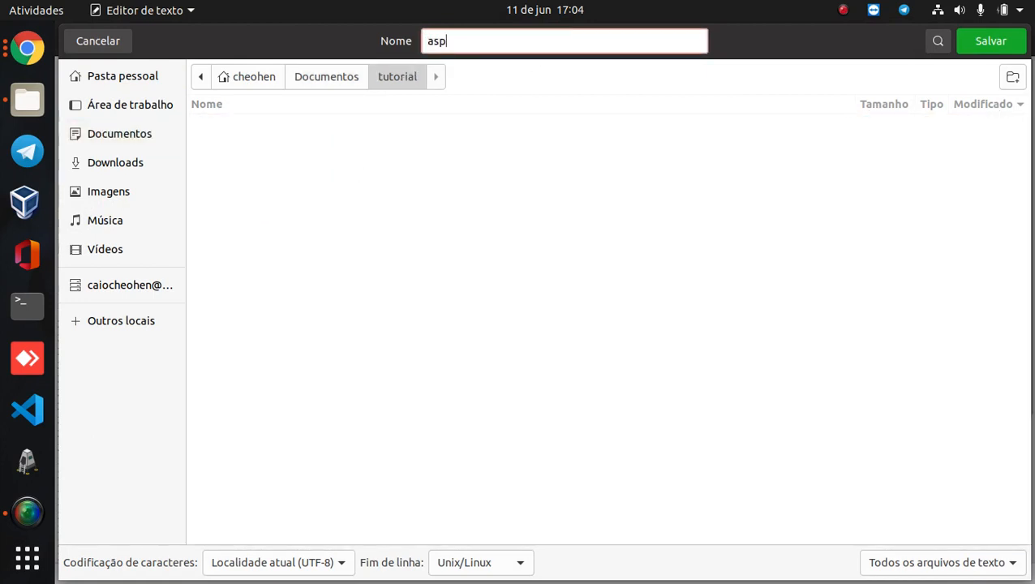
{"action": "type", "text": "irina3d.pdb"}
{"action": "left_click", "coordinate": [1019, 41]}
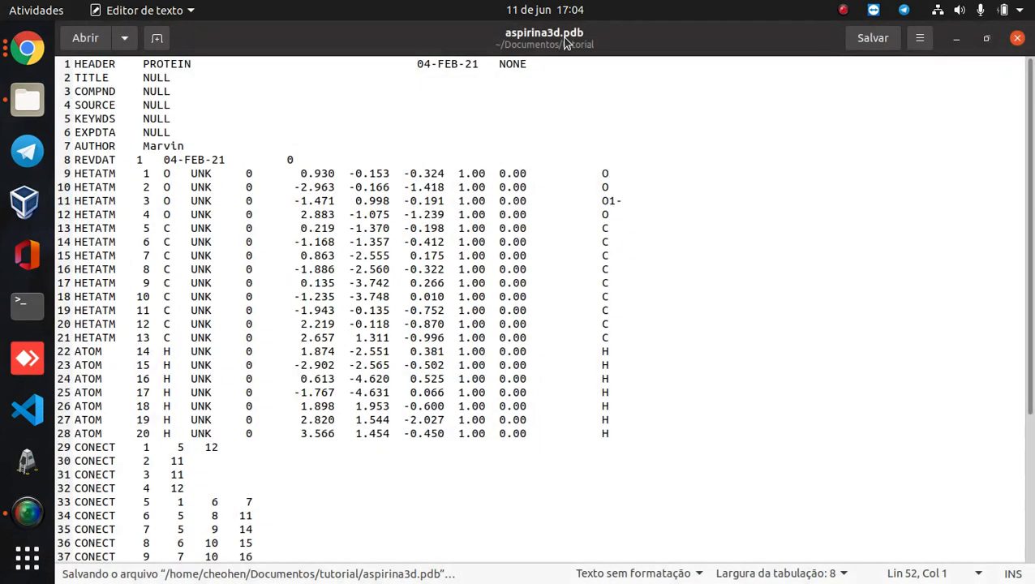
{"action": "left_click", "coordinate": [1019, 39]}
- Switch to the file manager, open a terminal in the tutorial folder and run "pymol aspirina3d.pdb"
{"action": "left_click", "coordinate": [27, 99]}
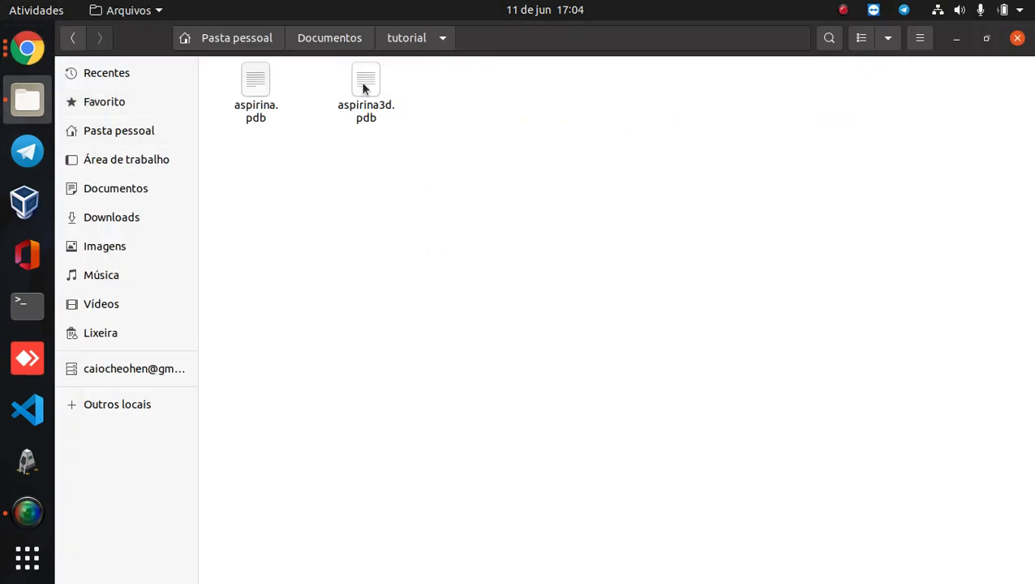
{"action": "right_click", "coordinate": [453, 190]}
{"action": "left_click", "coordinate": [543, 280]}
{"action": "type", "text": "pymol aa"}
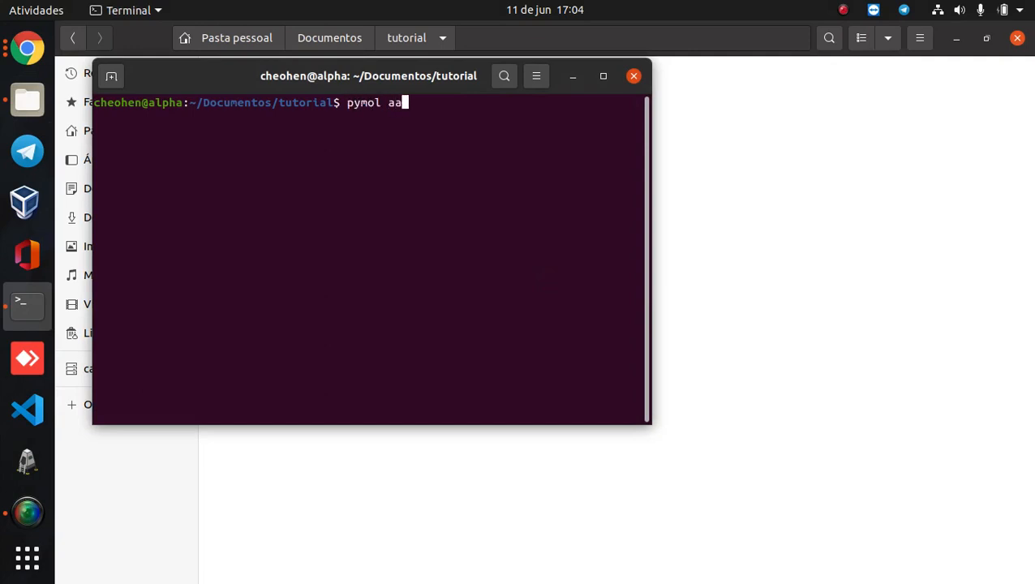
{"action": "key", "text": "BackSpace"}
{"action": "type", "text": "spirina3"}
{"action": "key", "text": "Tab"}
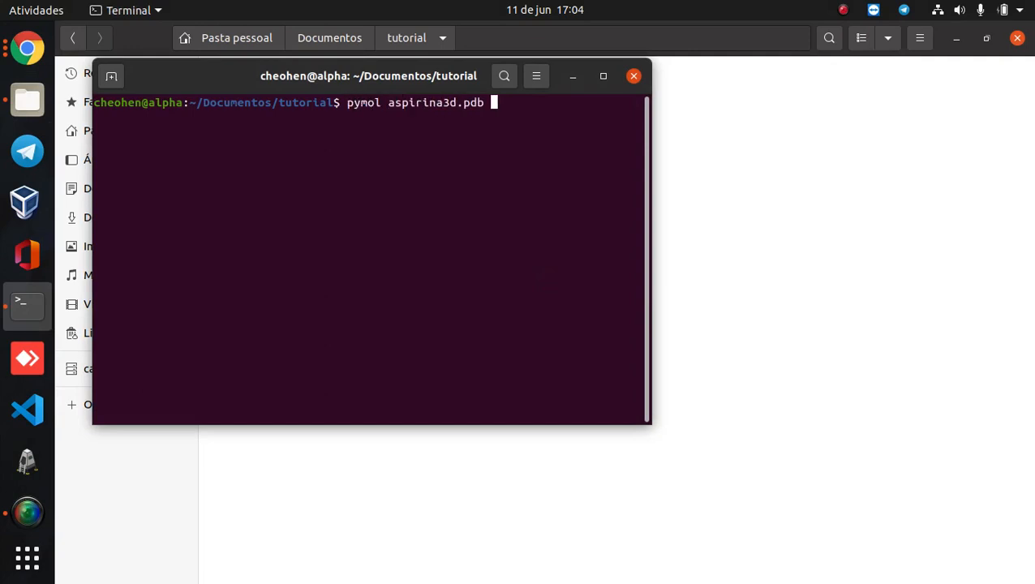
{"action": "key", "text": "Return"}
- Rotate the 3D aspirin molecule in PyMOL to examine its geometry, and close PyMOL and the terminal
{"action": "left_click_drag", "start_coordinate": [436, 308], "coordinate": [369, 361]}
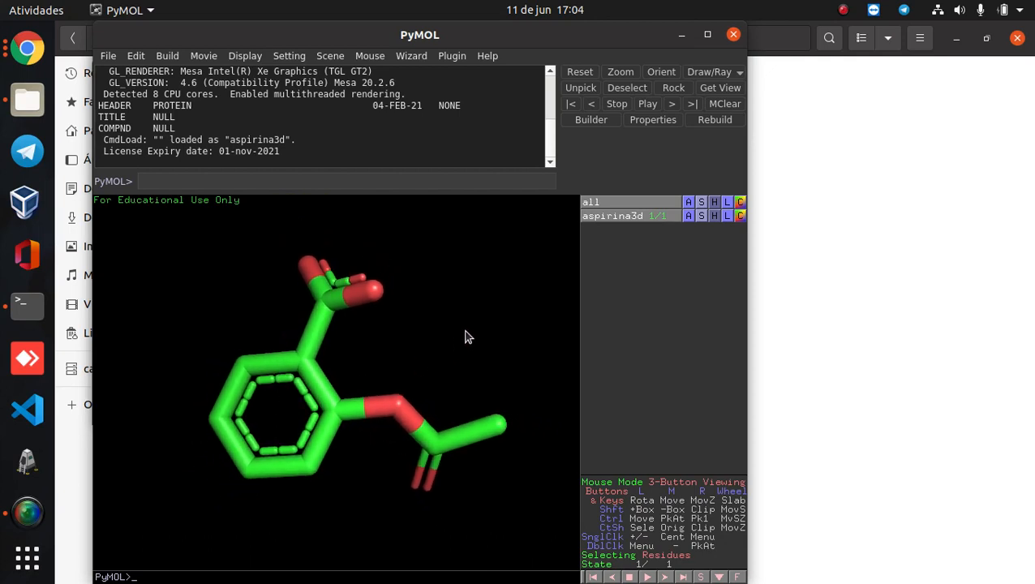
{"action": "left_click_drag", "start_coordinate": [468, 336], "coordinate": [471, 383]}
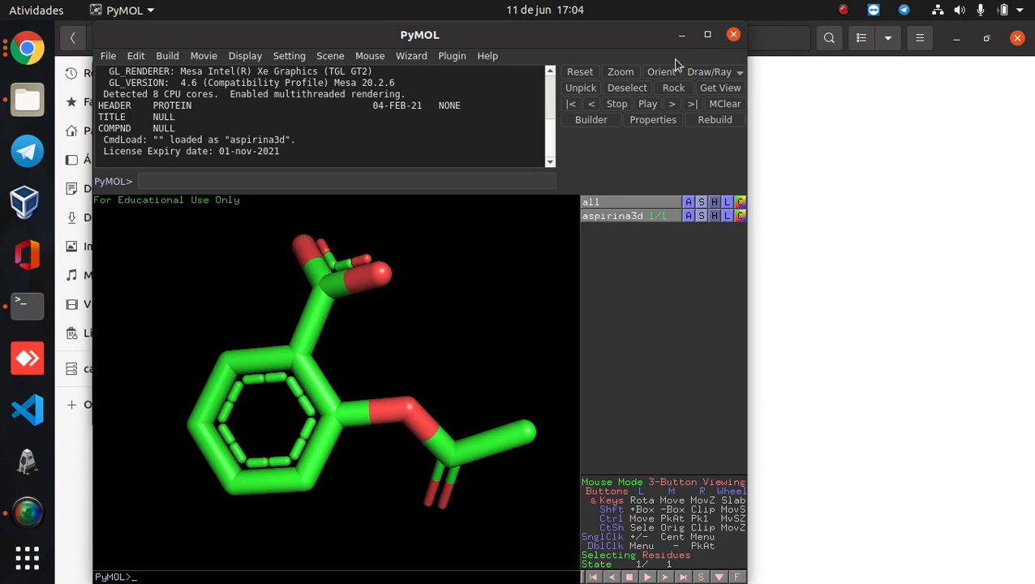
{"action": "left_click", "coordinate": [733, 34]}
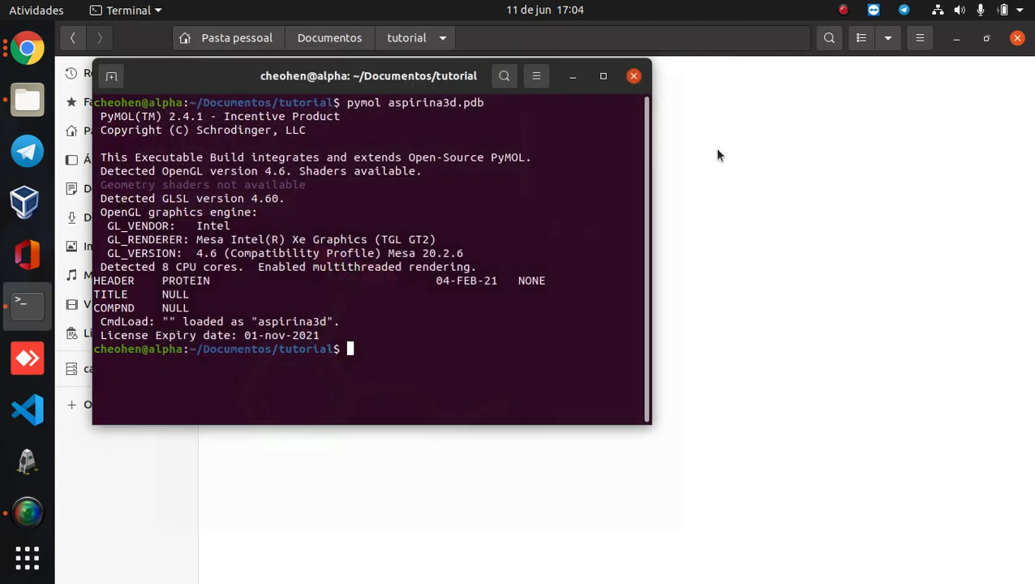
{"action": "left_click", "coordinate": [633, 76]}
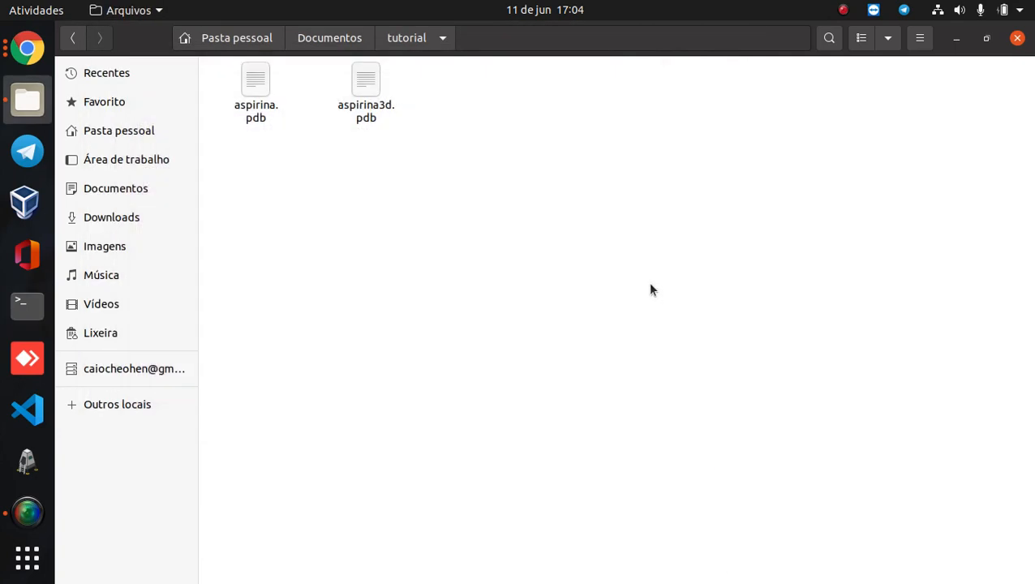